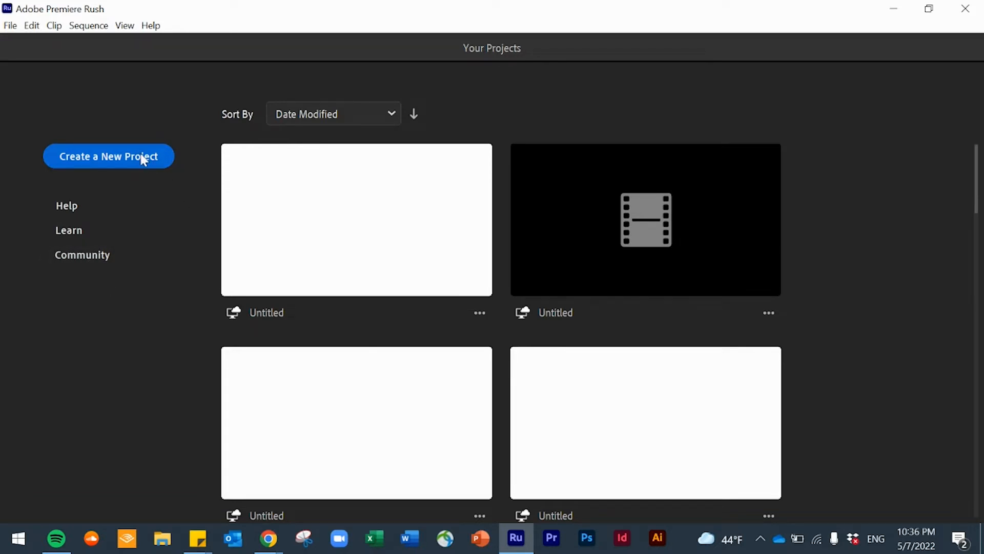
Step: Start a new project and browse drive D: (easystore) to the Photography folder inside Graphics & Photography
{"action": "left_click", "coordinate": [144, 161]}
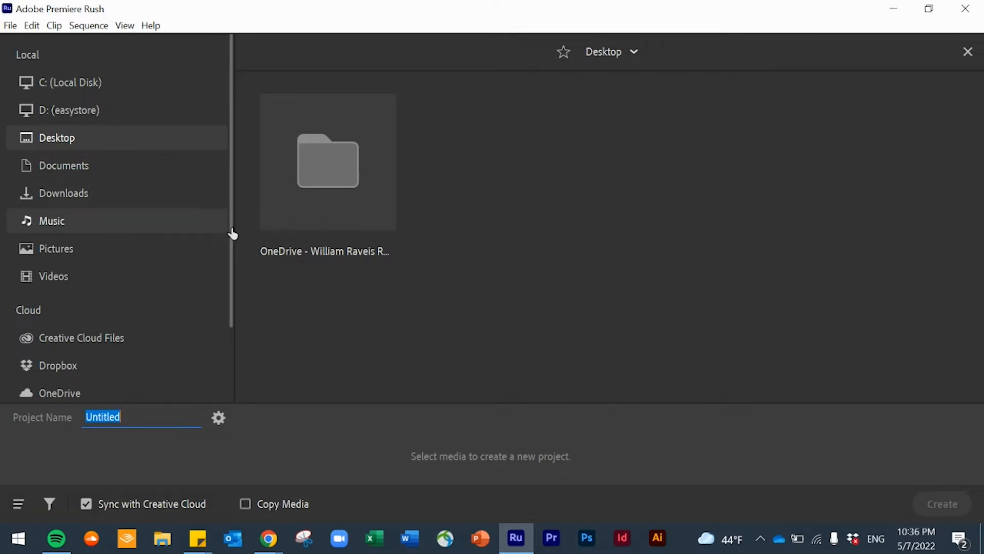
{"action": "left_click", "coordinate": [71, 117]}
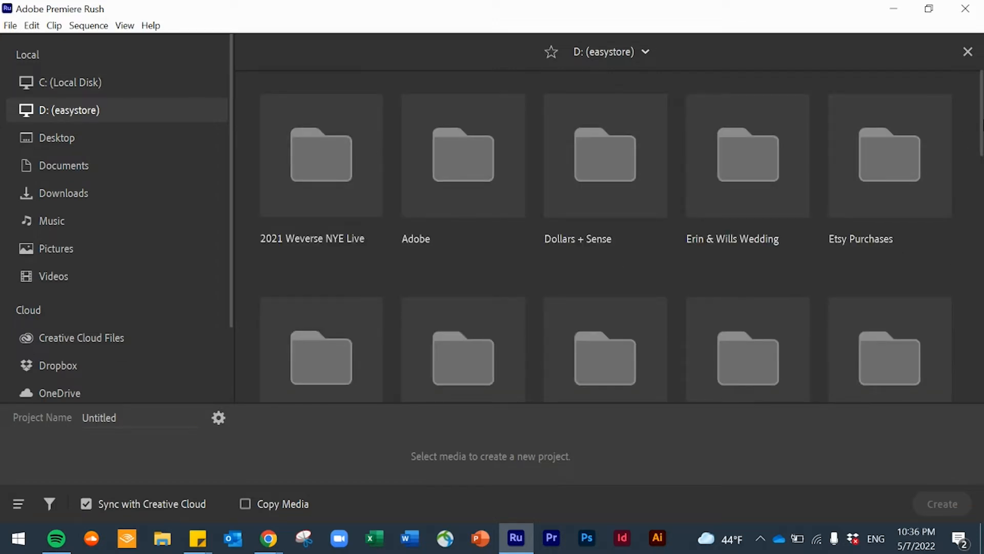
{"action": "scroll", "coordinate": [613, 198], "scroll_direction": "down", "scroll_amount": 3}
{"action": "double_click", "coordinate": [613, 198]}
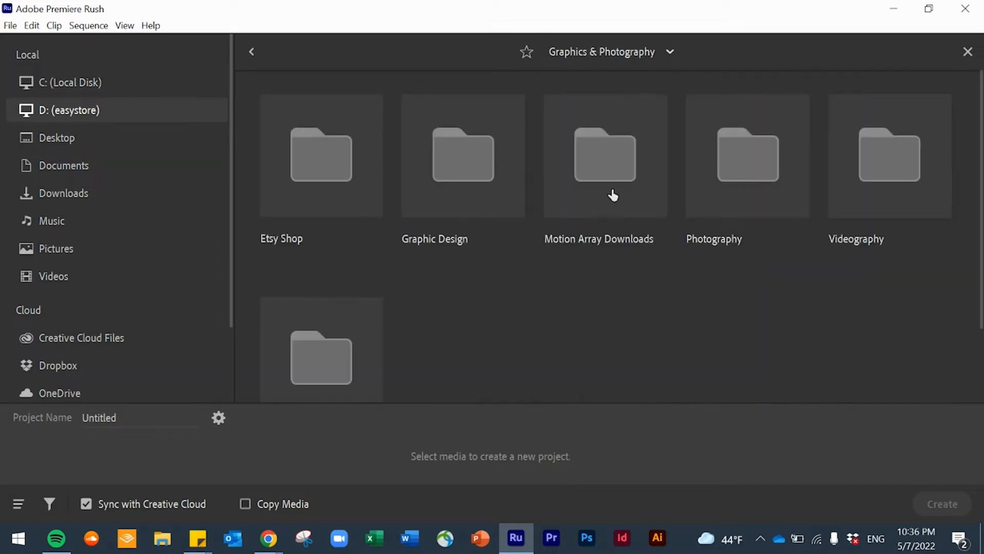
{"action": "double_click", "coordinate": [755, 178]}
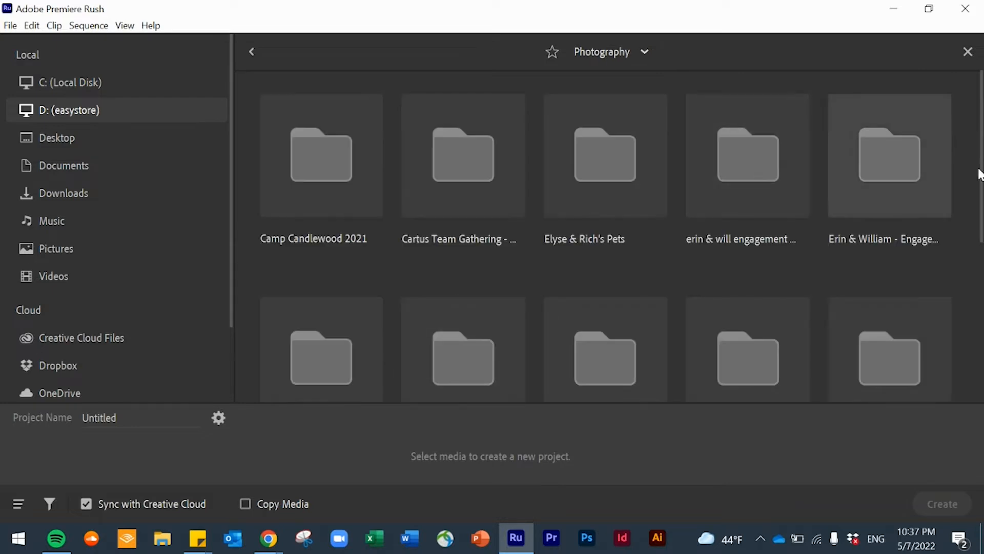
{"action": "left_click_drag", "start_coordinate": [982, 155], "coordinate": [979, 258]}
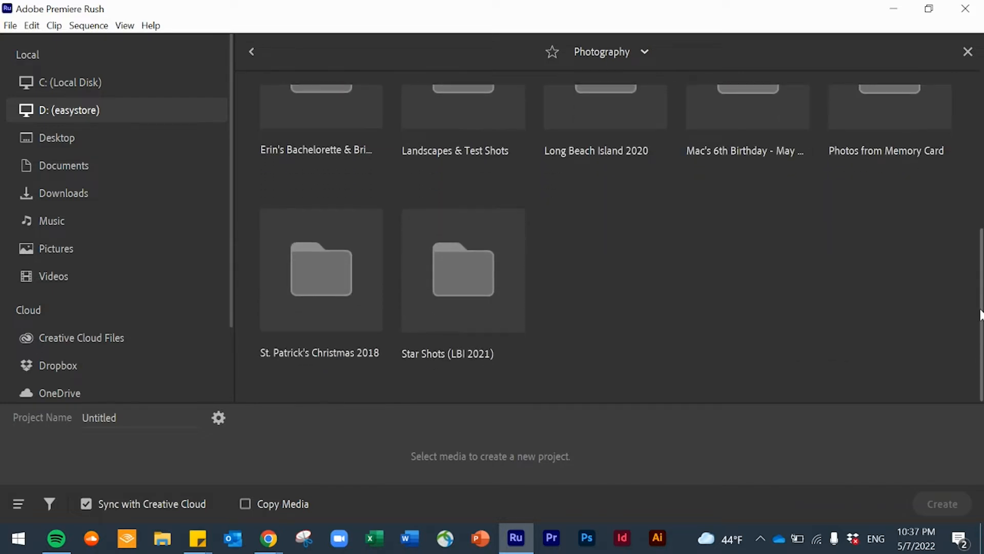
{"action": "double_click", "coordinate": [436, 214]}
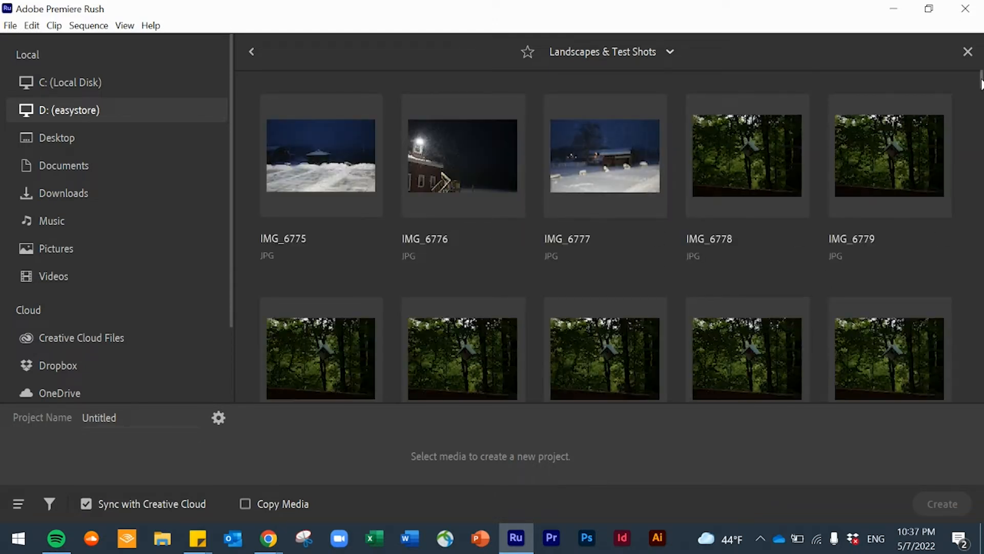
{"action": "scroll", "coordinate": [980, 82], "scroll_direction": "down", "scroll_amount": 5}
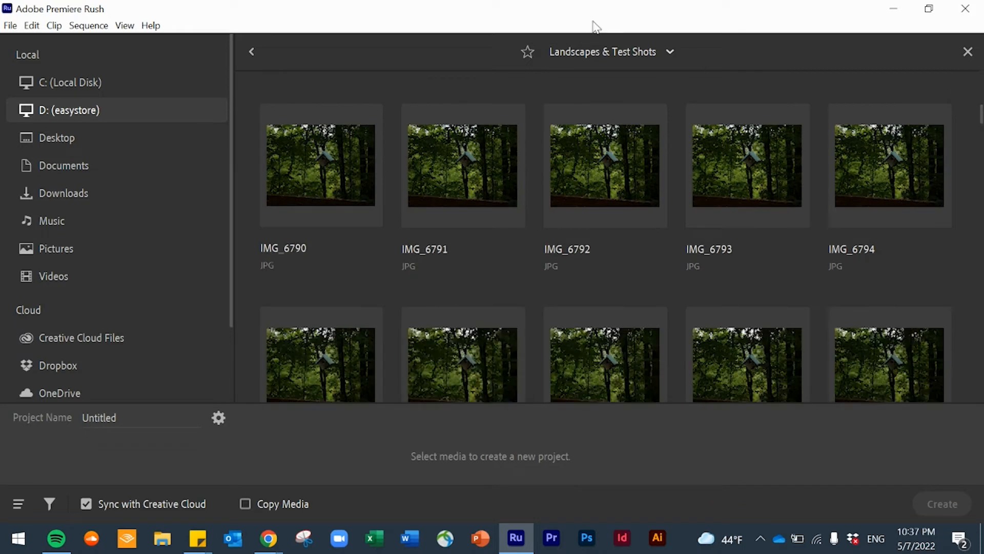
{"action": "left_click", "coordinate": [252, 52]}
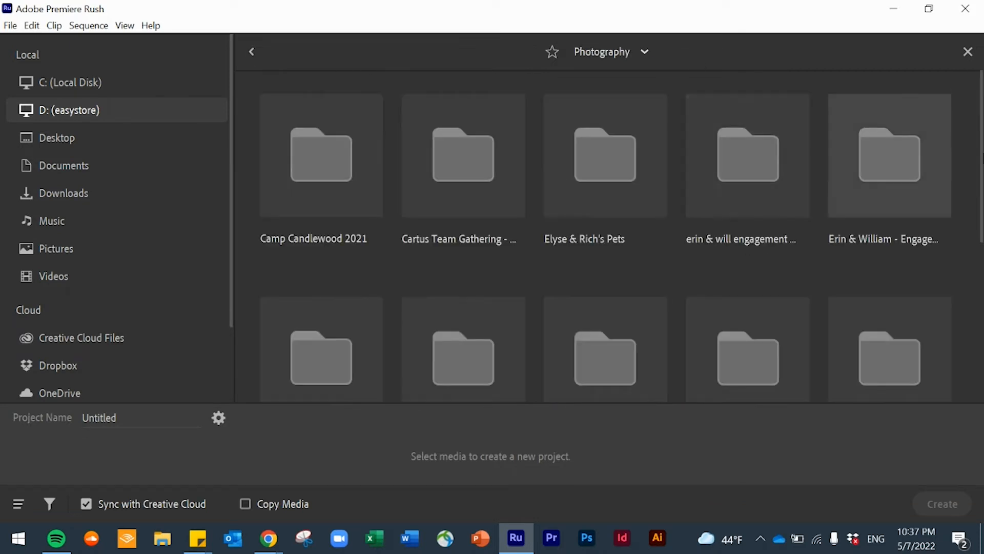
Step: Open the Long Beach Island 2020 folder and locate its sunset photos
{"action": "scroll", "coordinate": [787, 245], "scroll_direction": "down", "scroll_amount": 3}
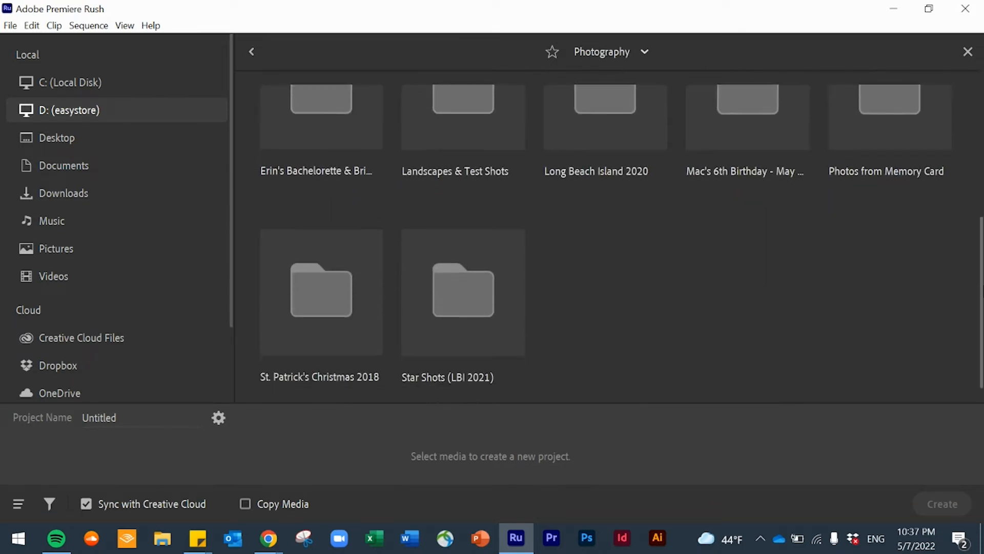
{"action": "scroll", "coordinate": [604, 149], "scroll_direction": "up", "scroll_amount": 3}
{"action": "double_click", "coordinate": [604, 149]}
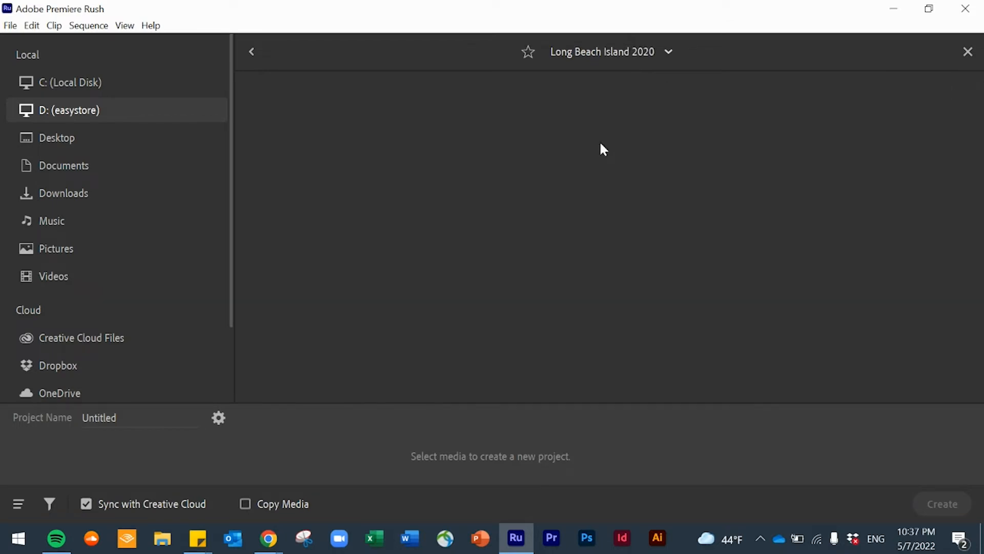
{"action": "scroll", "coordinate": [889, 154], "scroll_direction": "down", "scroll_amount": 10}
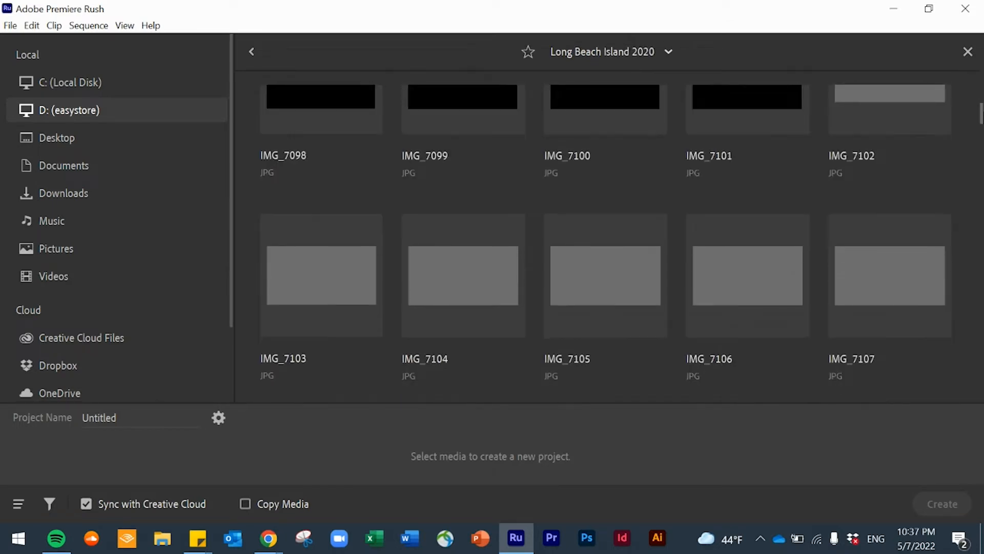
{"action": "scroll", "coordinate": [606, 243], "scroll_direction": "down", "scroll_amount": 10}
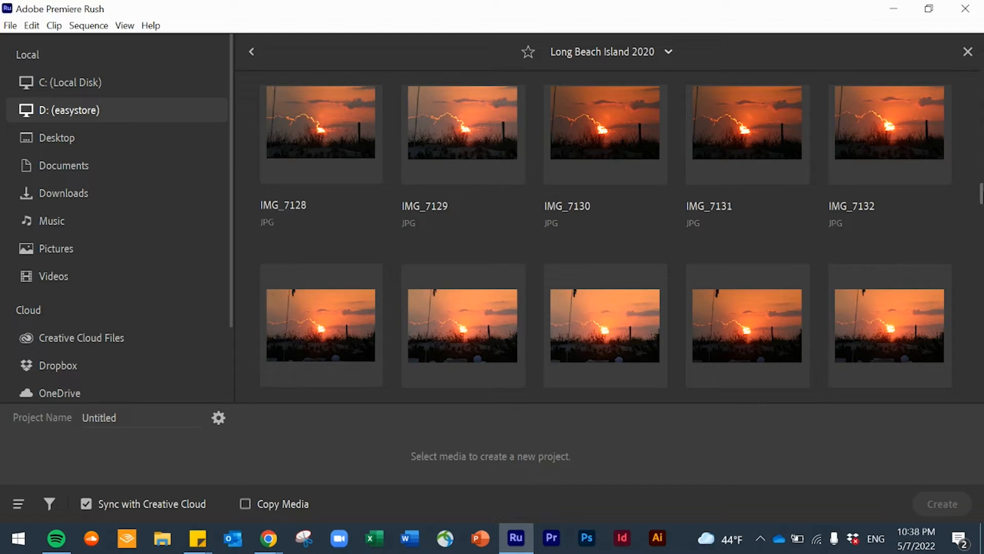
Step: Select the eight sunset photos IMG_7130 through IMG_7137 in order as project media
{"action": "left_click", "coordinate": [595, 151]}
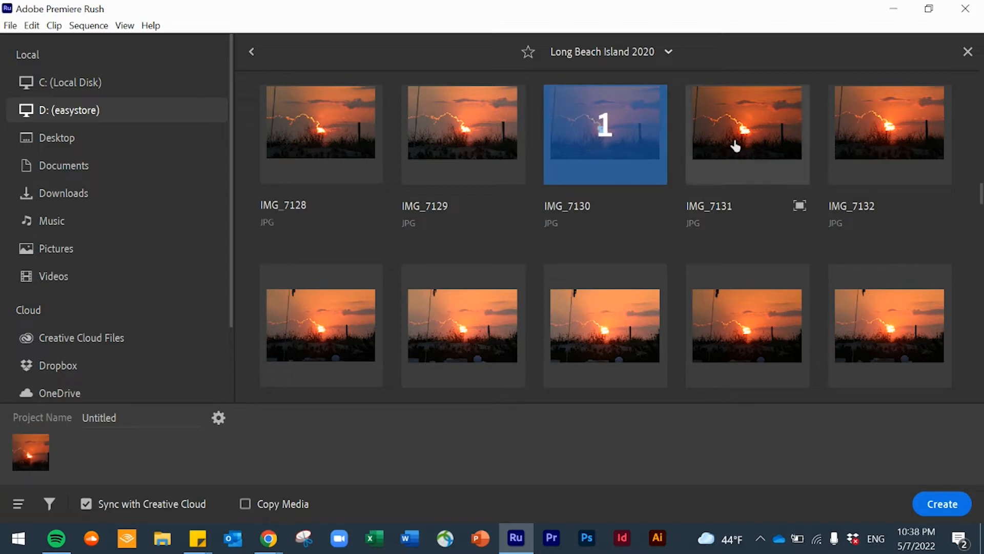
{"action": "left_click", "coordinate": [752, 148]}
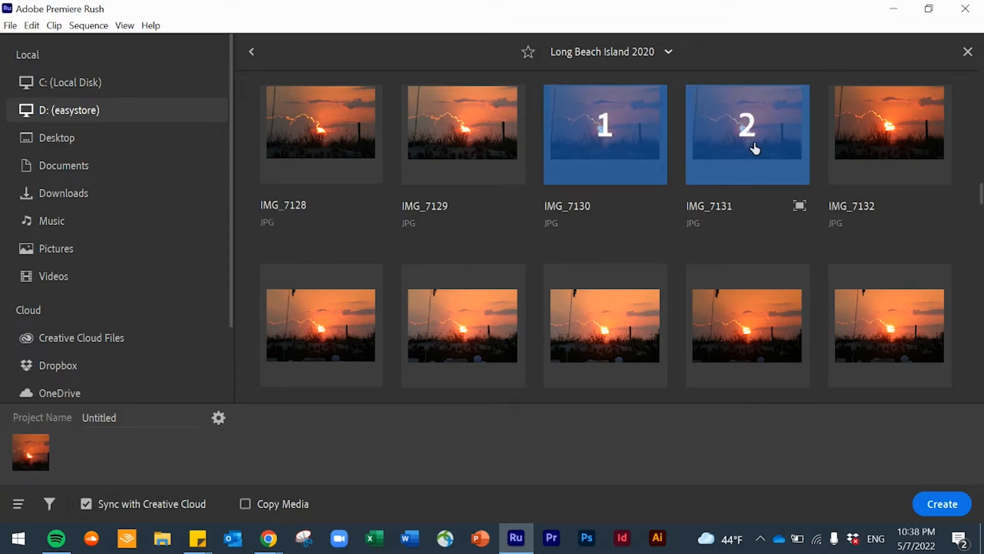
{"action": "left_click", "coordinate": [896, 157]}
{"action": "left_click", "coordinate": [306, 325]}
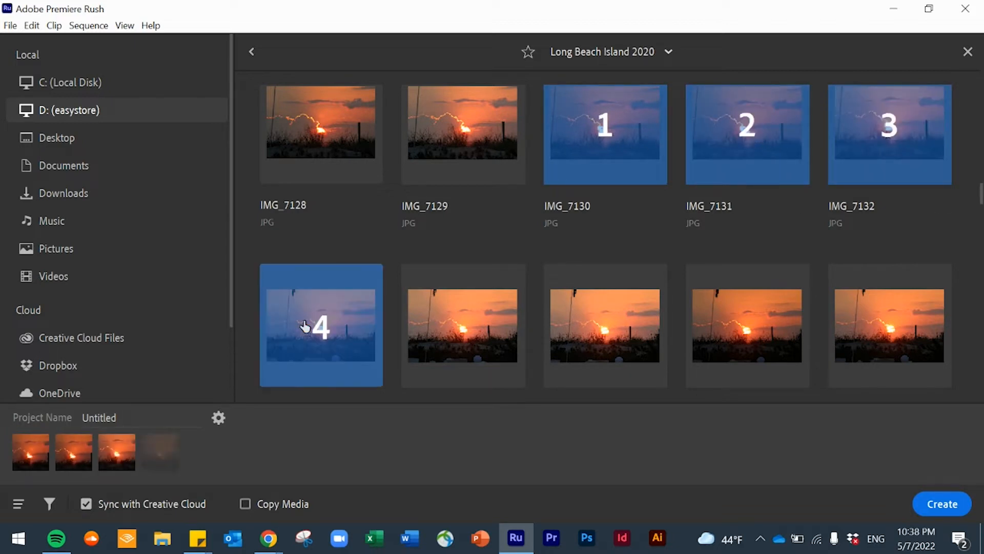
{"action": "left_click", "coordinate": [453, 339]}
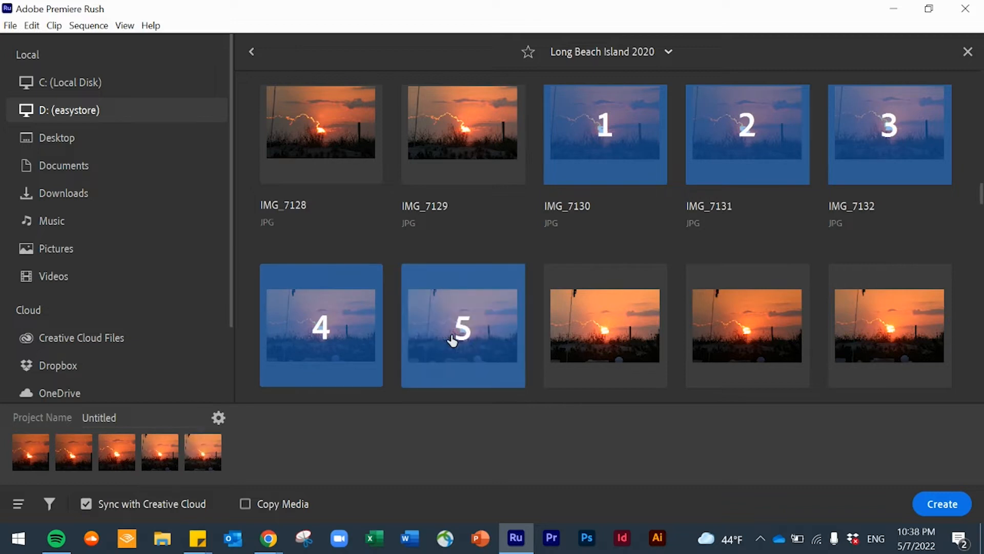
{"action": "left_click", "coordinate": [622, 340]}
{"action": "left_click", "coordinate": [759, 337]}
{"action": "left_click", "coordinate": [887, 334]}
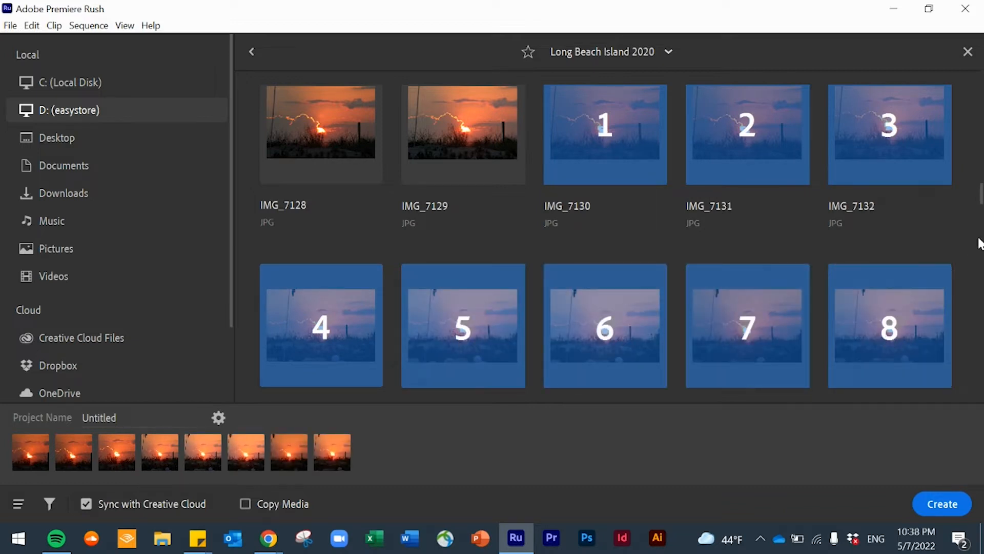
Step: Add IMG_7138 and IMG_7139 to the selected media and create the project
{"action": "left_click_drag", "start_coordinate": [981, 194], "coordinate": [981, 207]}
{"action": "scroll", "coordinate": [981, 207], "scroll_direction": "down", "scroll_amount": 5}
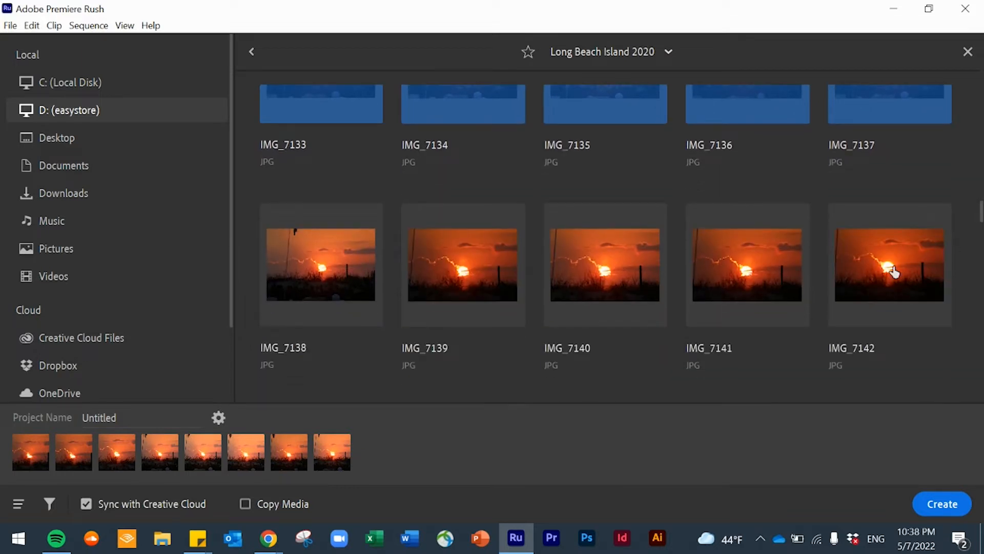
{"action": "left_click", "coordinate": [310, 275]}
{"action": "left_click", "coordinate": [503, 277]}
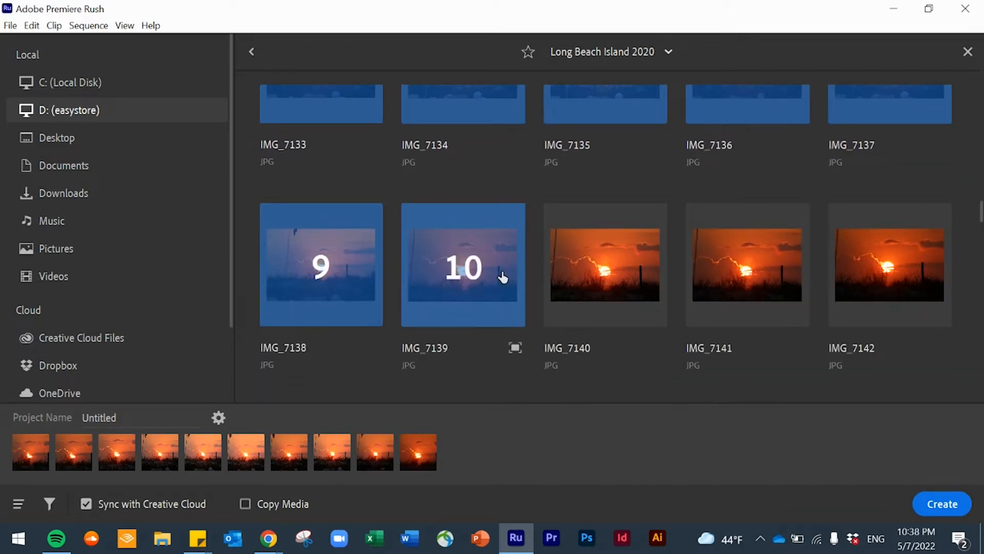
{"action": "left_click", "coordinate": [942, 505]}
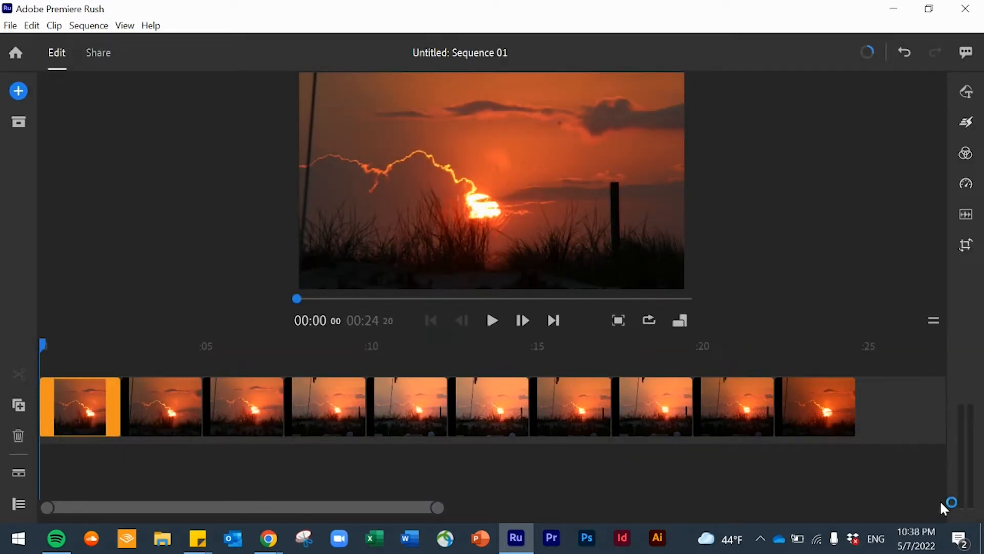
Step: Play the whole sequence through and return the playhead to the start
{"action": "left_click", "coordinate": [492, 320]}
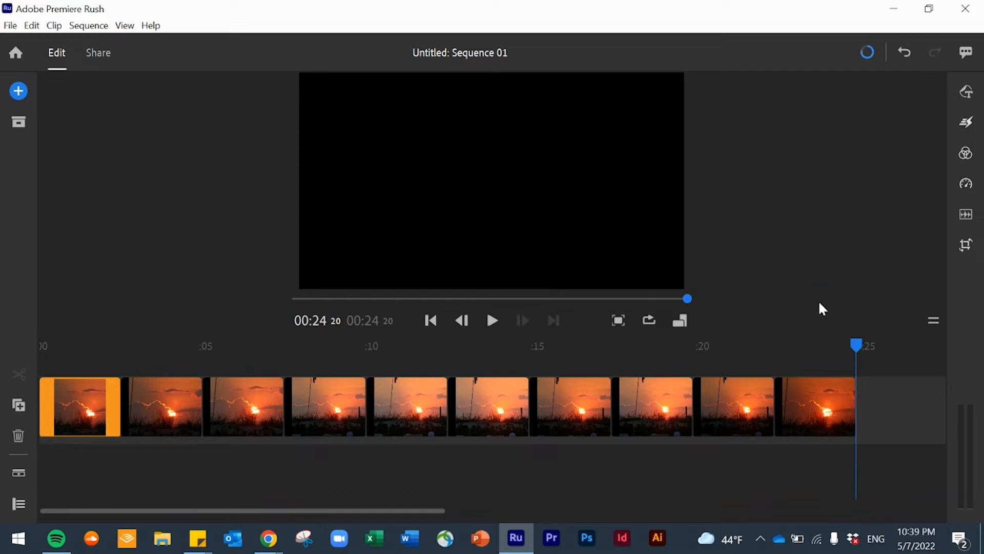
{"action": "left_click_drag", "start_coordinate": [853, 343], "coordinate": [4, 319]}
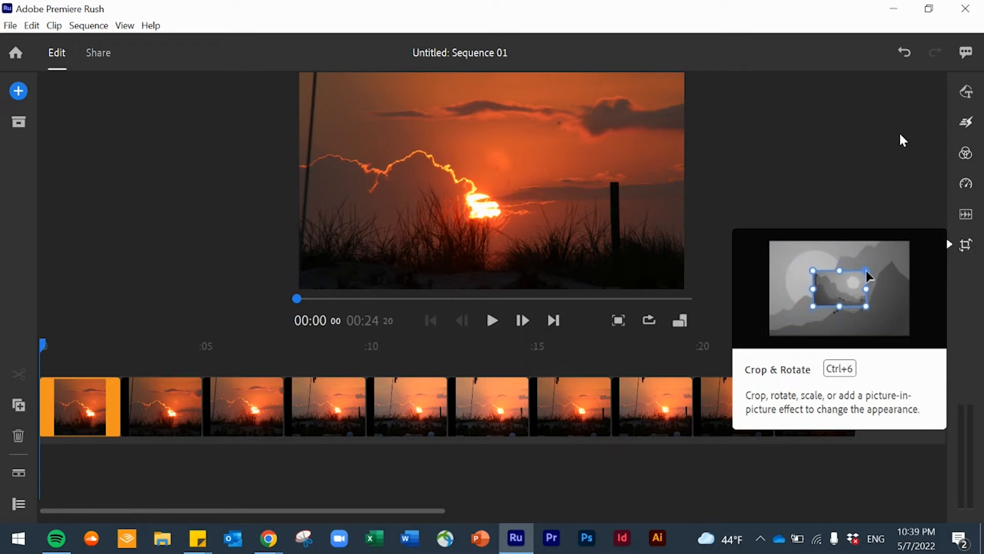
Step: Apply the Fit transform to the first three clips so each whole photo shows in the frame
{"action": "left_click", "coordinate": [966, 246]}
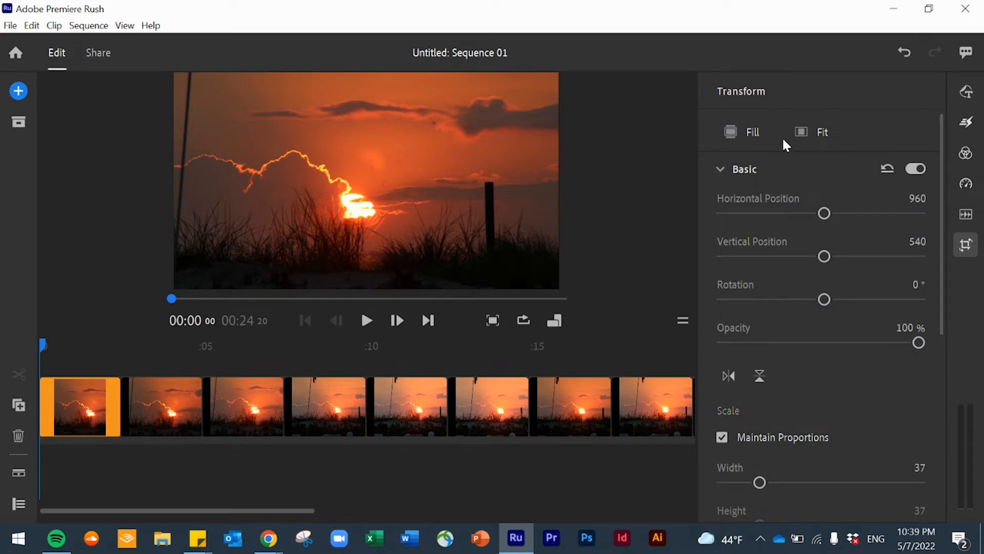
{"action": "left_click", "coordinate": [822, 133]}
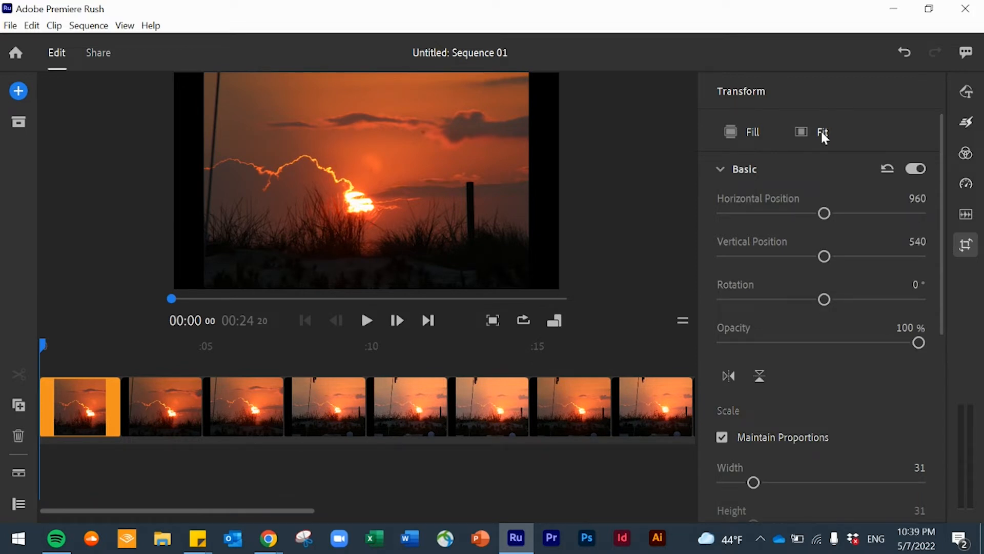
{"action": "left_click", "coordinate": [175, 414]}
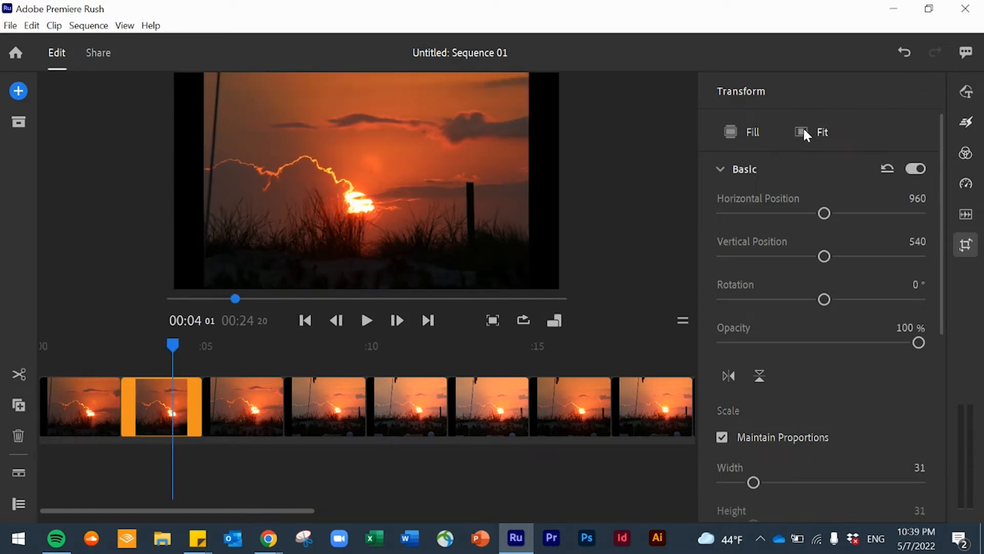
{"action": "left_click", "coordinate": [260, 399]}
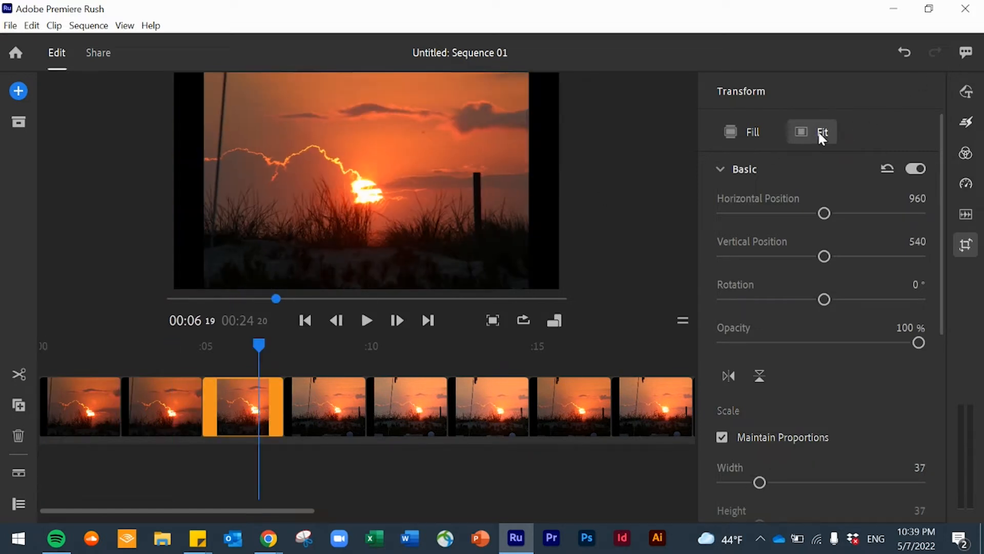
{"action": "left_click", "coordinate": [321, 408]}
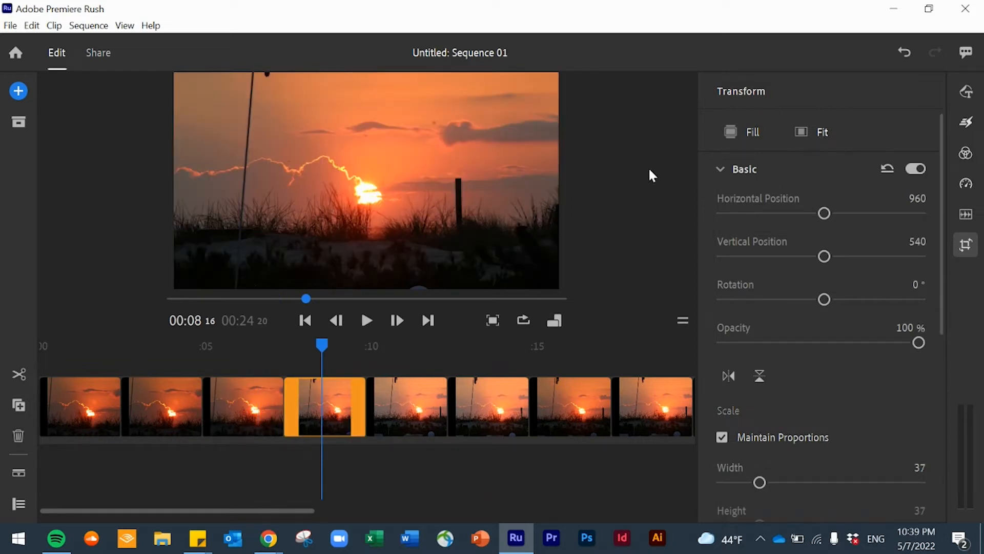
Step: Undo the Fit transforms on the clips and return the playhead to the start
{"action": "left_click", "coordinate": [904, 52]}
{"action": "left_click_drag", "start_coordinate": [321, 345], "coordinate": [25, 345]}
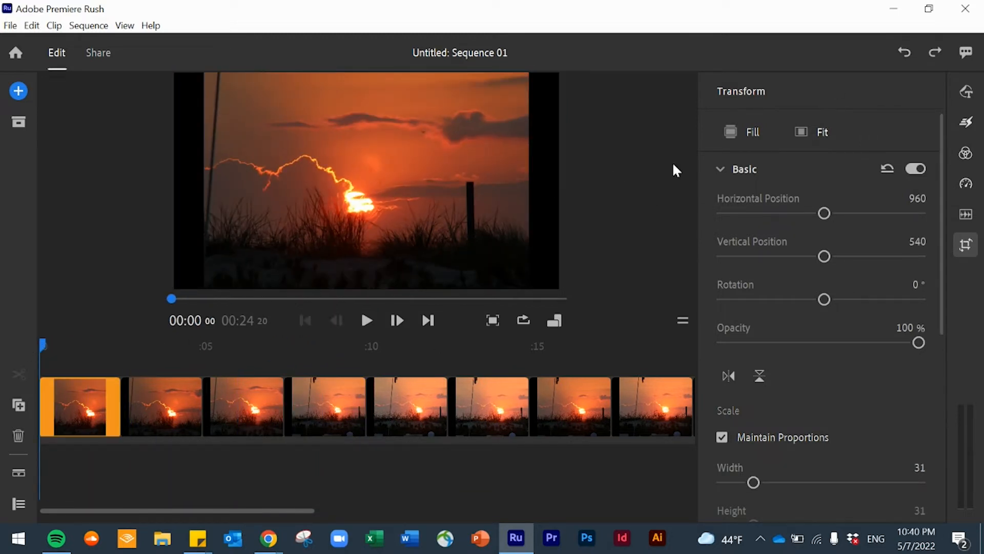
{"action": "left_click", "coordinate": [901, 51]}
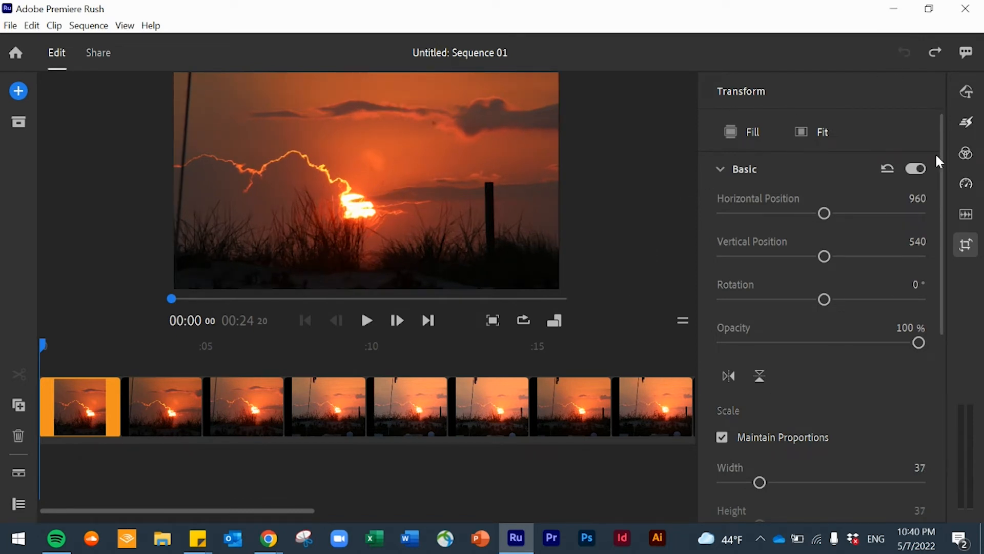
{"action": "left_click_drag", "start_coordinate": [937, 116], "coordinate": [957, 309]}
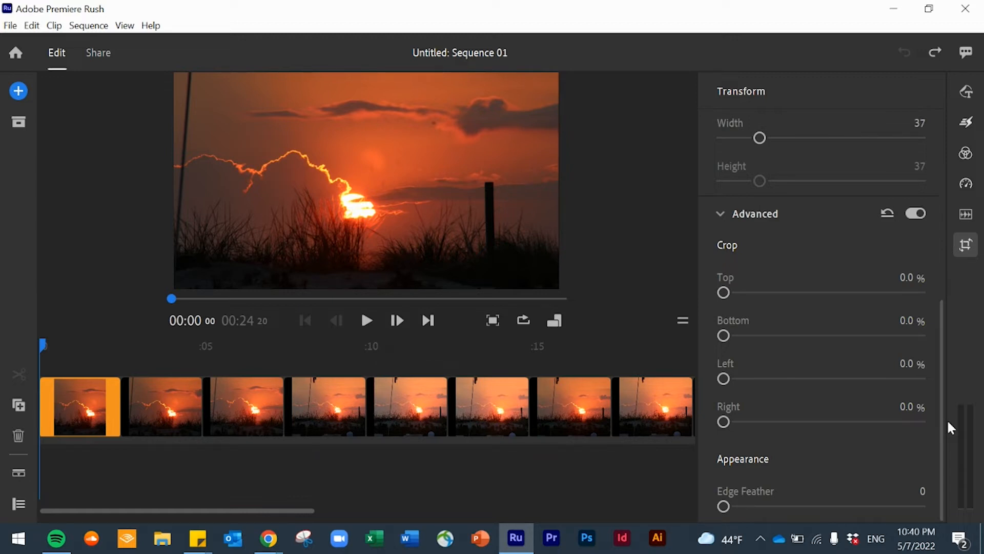
{"action": "left_click_drag", "start_coordinate": [941, 423], "coordinate": [945, 181]}
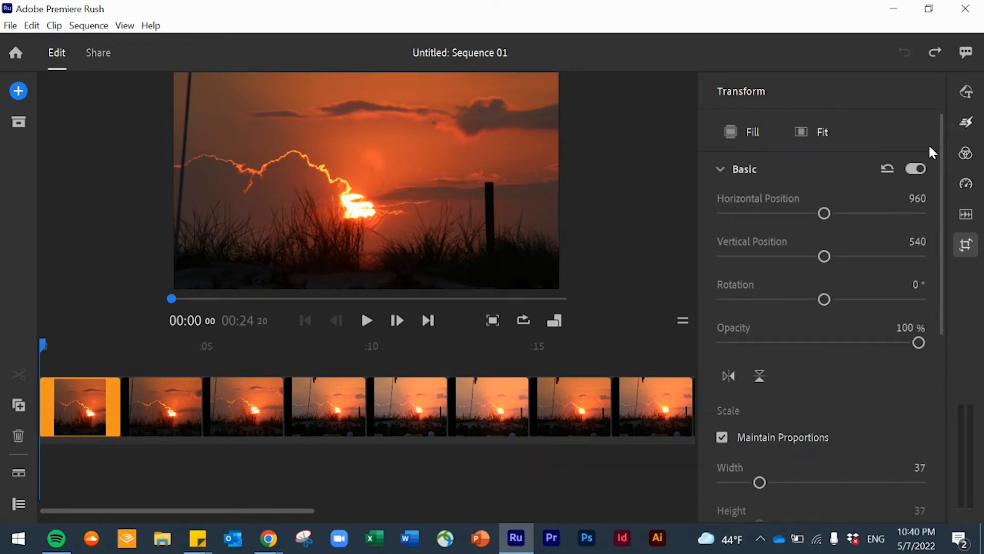
Step: Add a Dissolve transition between the first two clips, and apply Dissolve to all clips in the timeline
{"action": "left_click", "coordinate": [967, 123]}
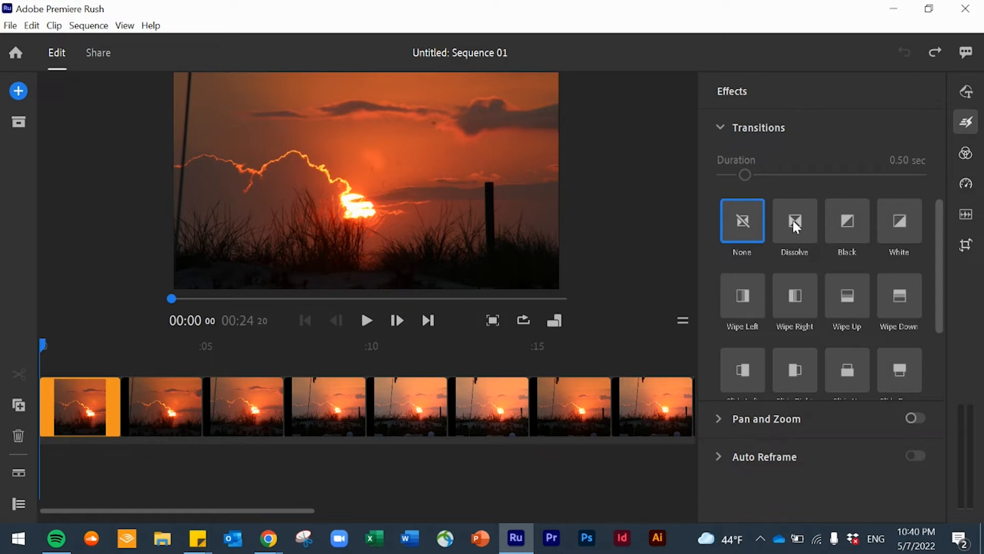
{"action": "mouse_move", "coordinate": [793, 226]}
{"action": "left_mouse_down"}
{"action": "mouse_move", "coordinate": [168, 340]}
{"action": "mouse_move", "coordinate": [125, 367]}
{"action": "mouse_move", "coordinate": [131, 410]}
{"action": "mouse_move", "coordinate": [123, 400]}
{"action": "left_mouse_up"}
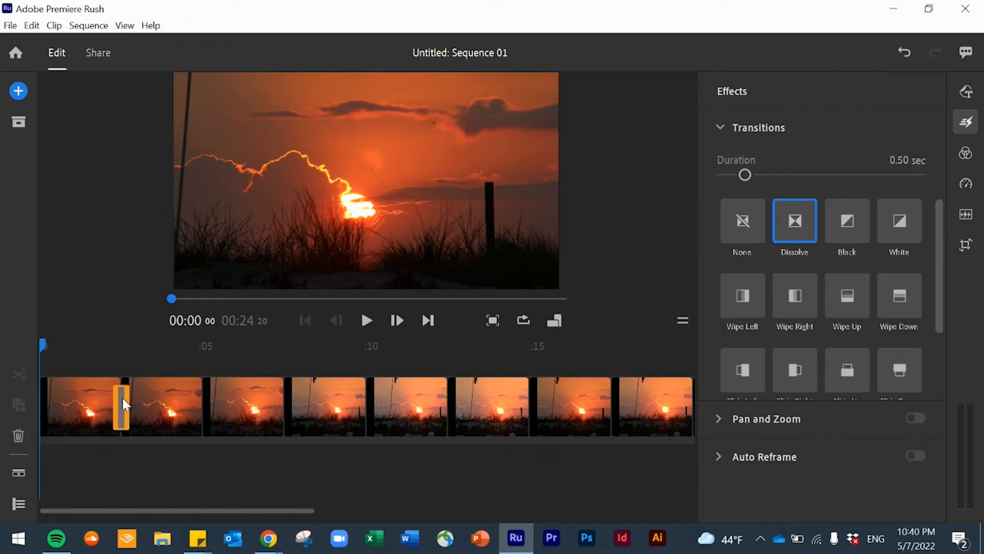
{"action": "left_click", "coordinate": [93, 407]}
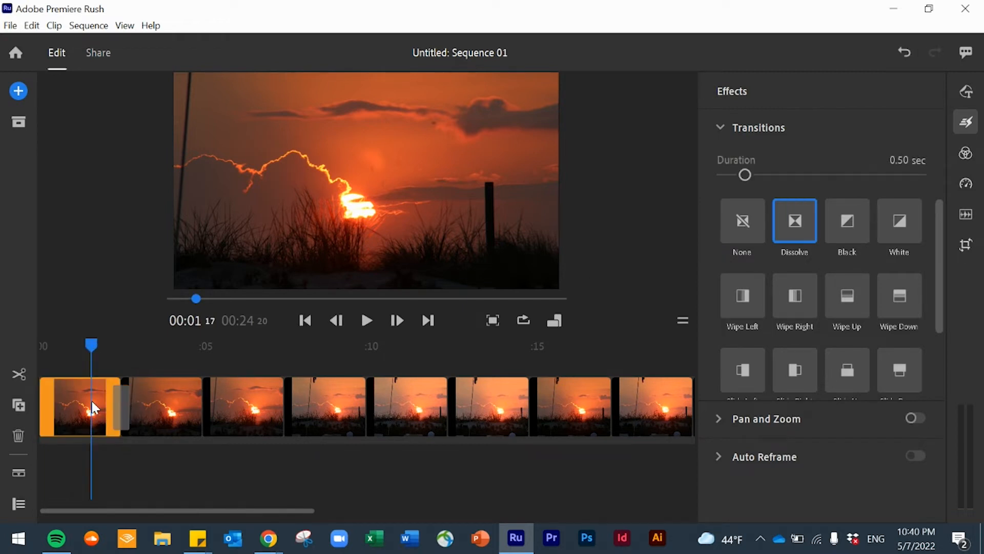
{"action": "key", "text": "ctrl+a"}
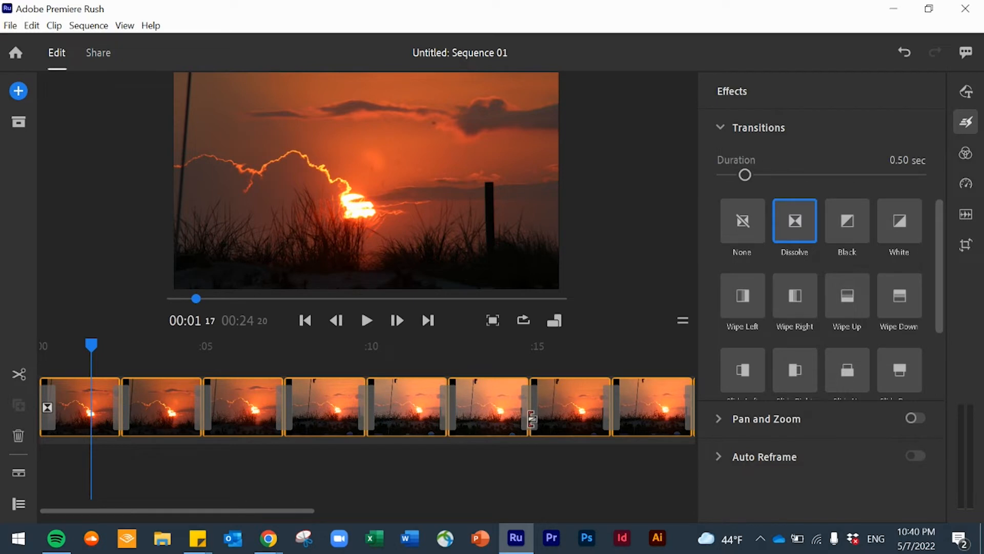
Step: Play part of the sequence to preview the Dissolve transitions between the clips
{"action": "left_click", "coordinate": [951, 121]}
{"action": "key", "text": "space"}
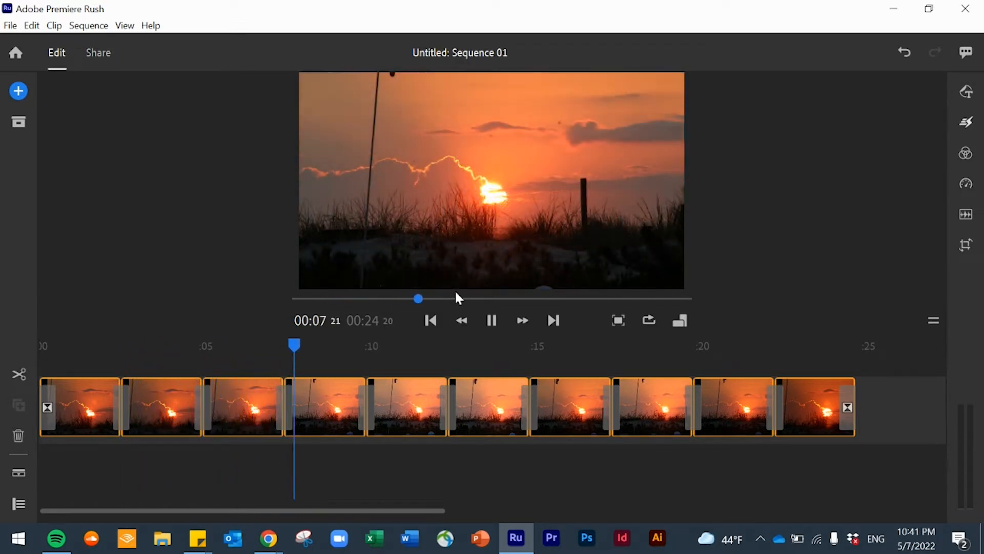
{"action": "key", "text": "space"}
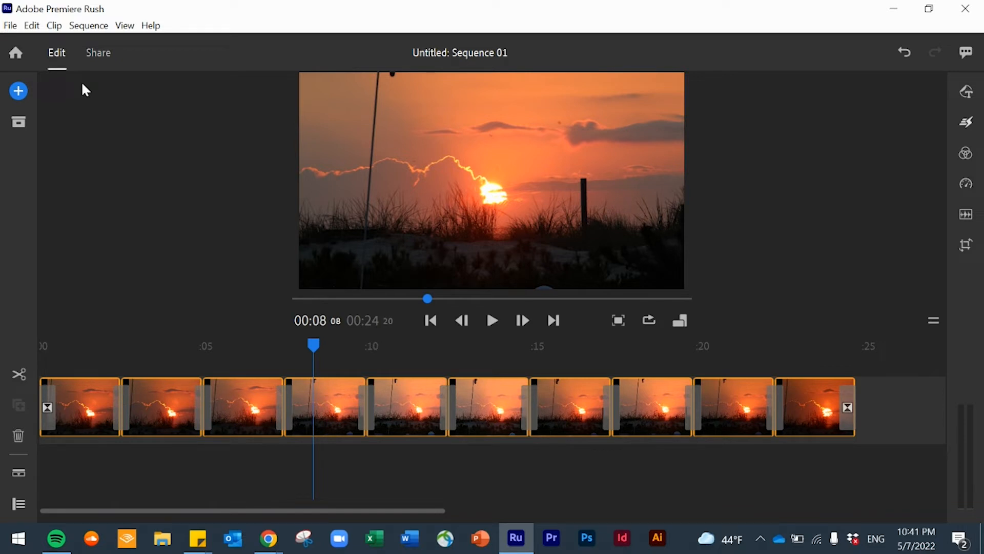
Step: Browse the built-in audio and add the soundtrack "Next To Me" at the start of the timeline
{"action": "left_click", "coordinate": [18, 92]}
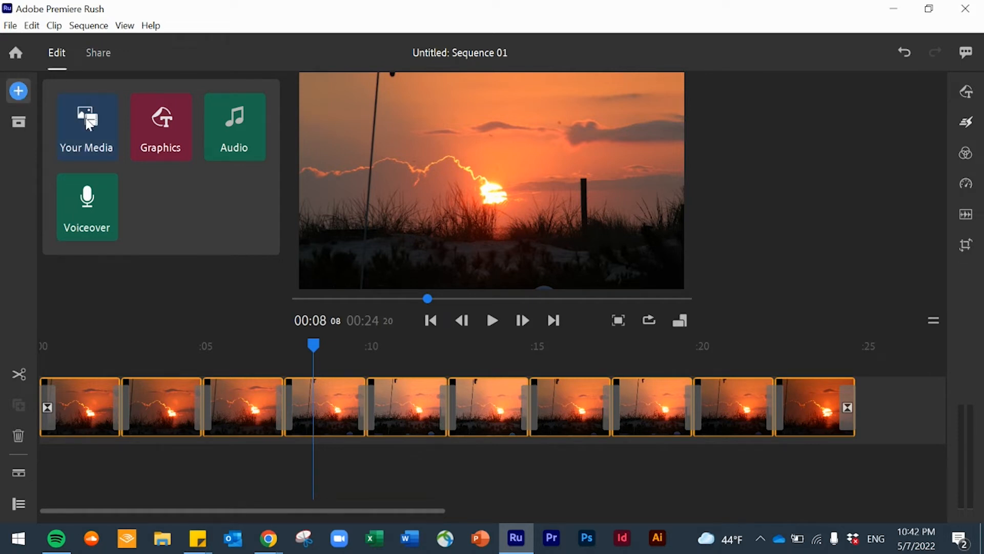
{"action": "left_click", "coordinate": [231, 125]}
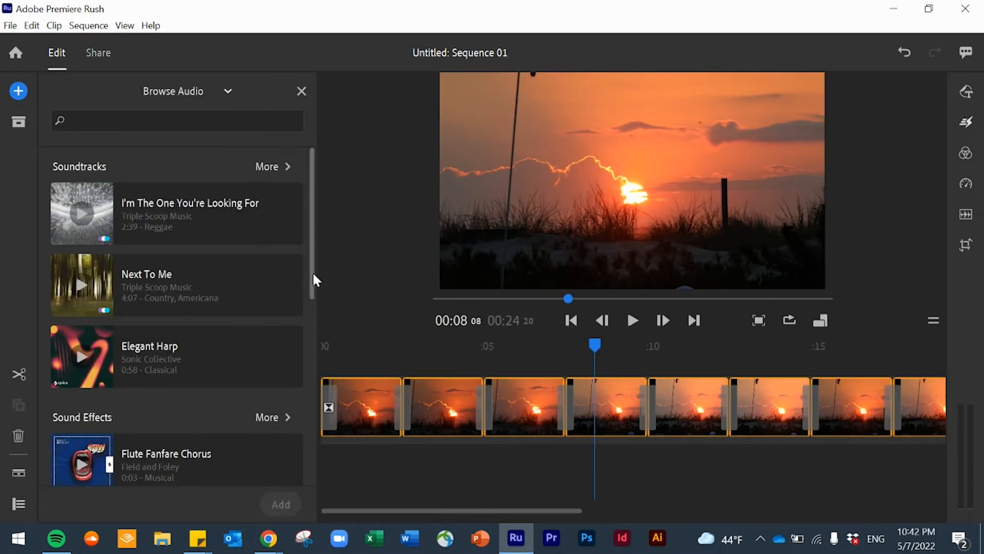
{"action": "left_click_drag", "start_coordinate": [312, 269], "coordinate": [314, 493]}
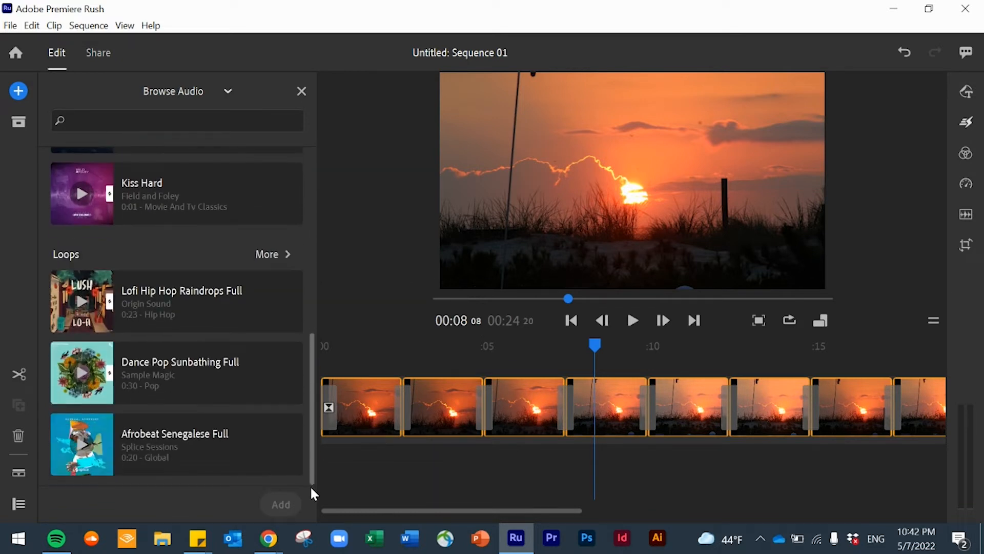
{"action": "left_click_drag", "start_coordinate": [312, 491], "coordinate": [328, 274]}
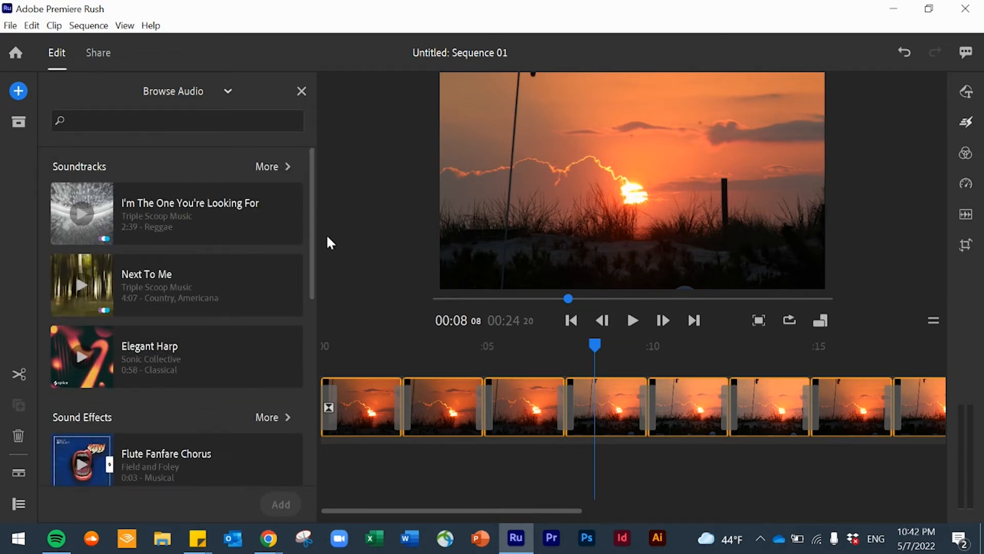
{"action": "left_click", "coordinate": [82, 286]}
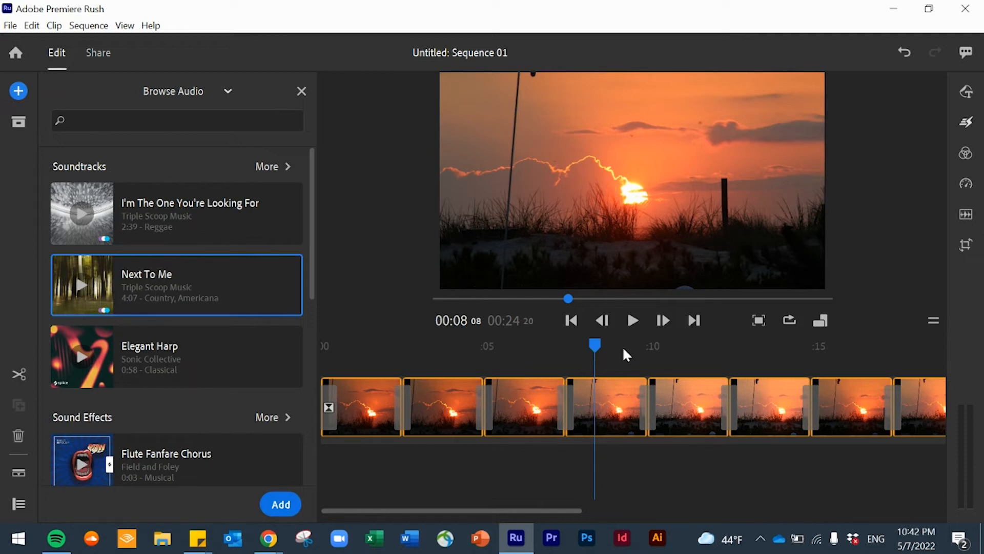
{"action": "left_click_drag", "start_coordinate": [595, 346], "coordinate": [300, 346]}
{"action": "left_click", "coordinate": [281, 503]}
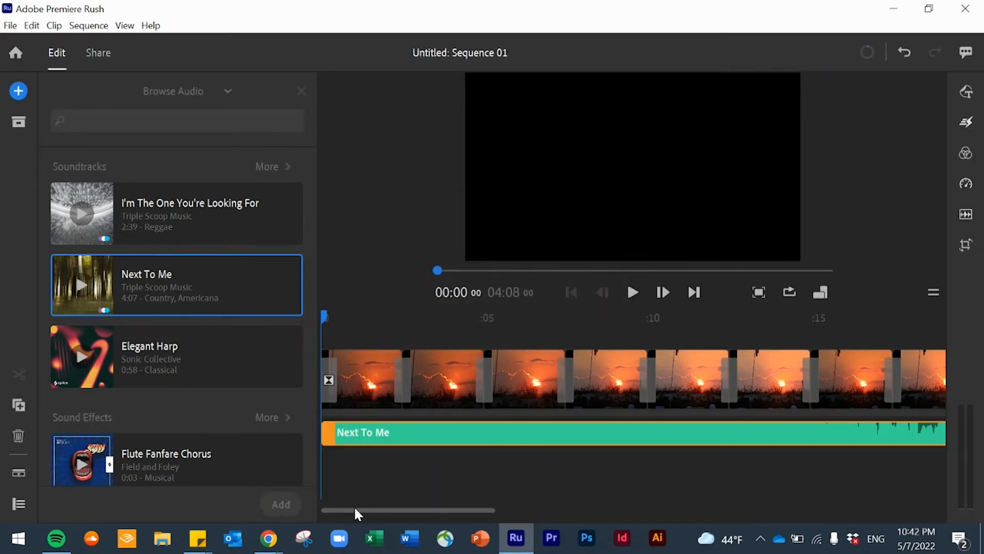
Step: Trim the end of the "Next To Me" soundtrack to line up with the end of the last photo clip
{"action": "left_click_drag", "start_coordinate": [487, 509], "coordinate": [908, 522]}
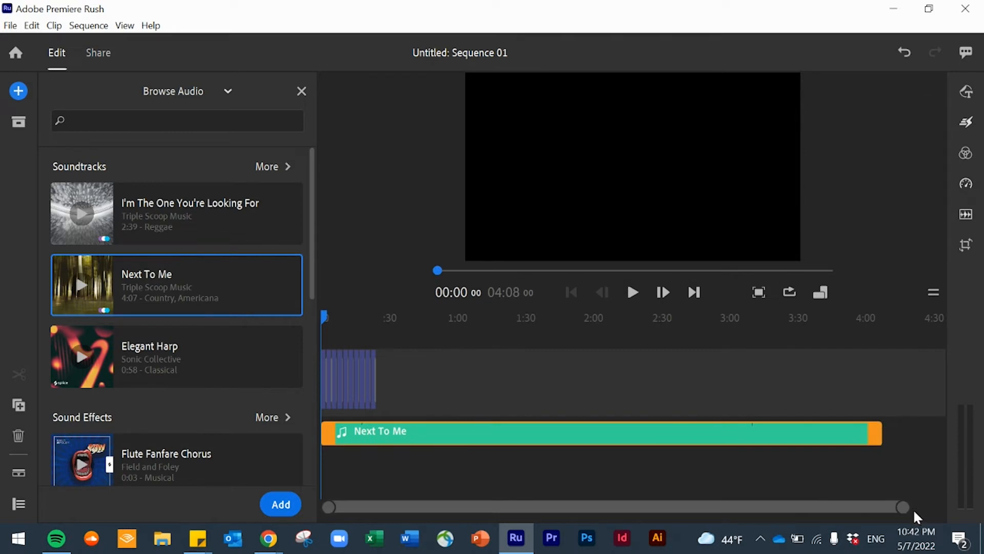
{"action": "left_click_drag", "start_coordinate": [903, 507], "coordinate": [981, 527]}
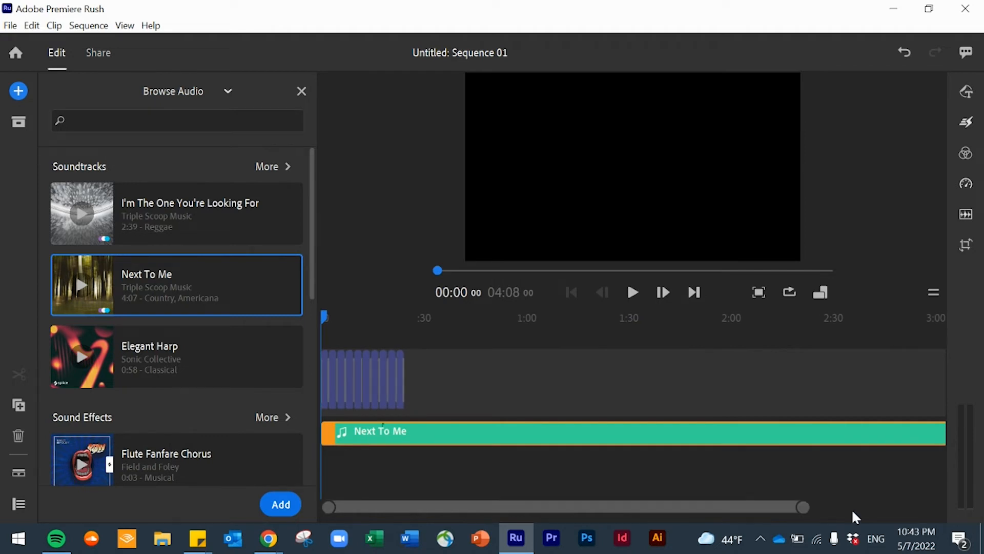
{"action": "left_click_drag", "start_coordinate": [803, 510], "coordinate": [912, 509]}
{"action": "left_click_drag", "start_coordinate": [865, 431], "coordinate": [374, 433]}
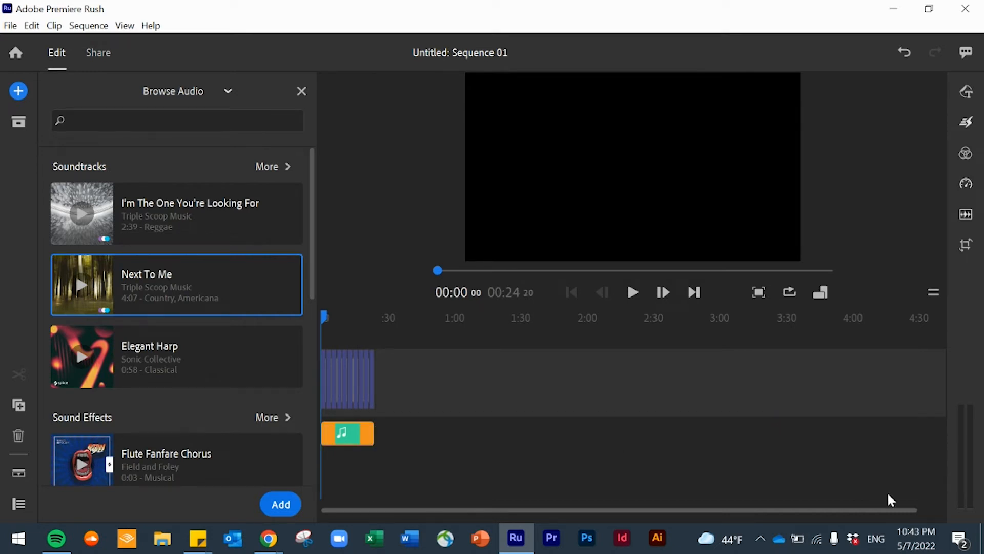
{"action": "left_click_drag", "start_coordinate": [921, 517], "coordinate": [745, 517]}
Step: Play the sequence with the shortened soundtrack through to the end, and undo the soundtrack trim
{"action": "key", "text": "space"}
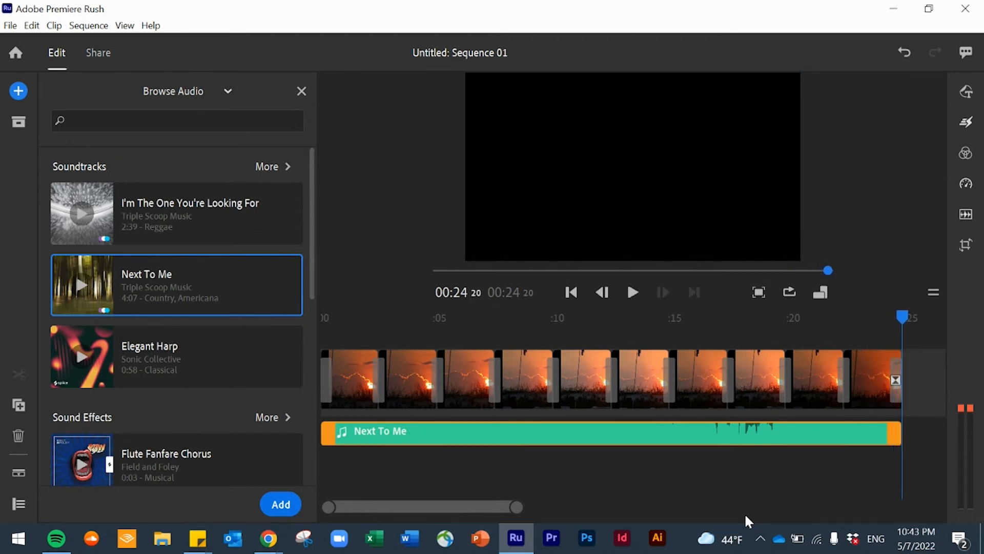
{"action": "left_click", "coordinate": [862, 461]}
{"action": "key", "text": "ctrl+z"}
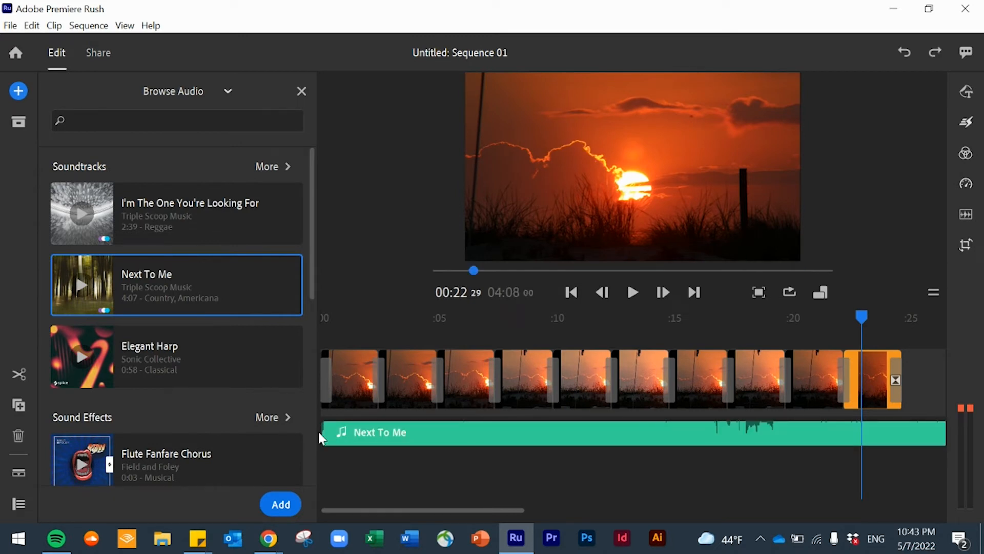
Step: Trim about 15 seconds off the beginning of the soundtrack and move it back to the start of the timeline
{"action": "left_click_drag", "start_coordinate": [325, 433], "coordinate": [684, 444]}
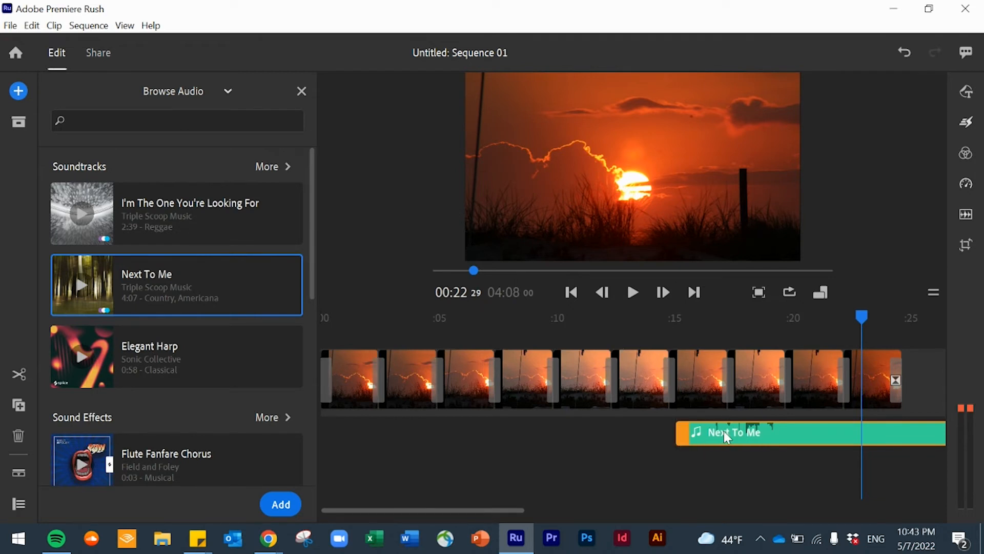
{"action": "left_click_drag", "start_coordinate": [739, 430], "coordinate": [382, 445]}
Step: Shorten the end of the repositioned soundtrack so it finishes together with the last photo clip
{"action": "left_click_drag", "start_coordinate": [519, 508], "coordinate": [861, 532]}
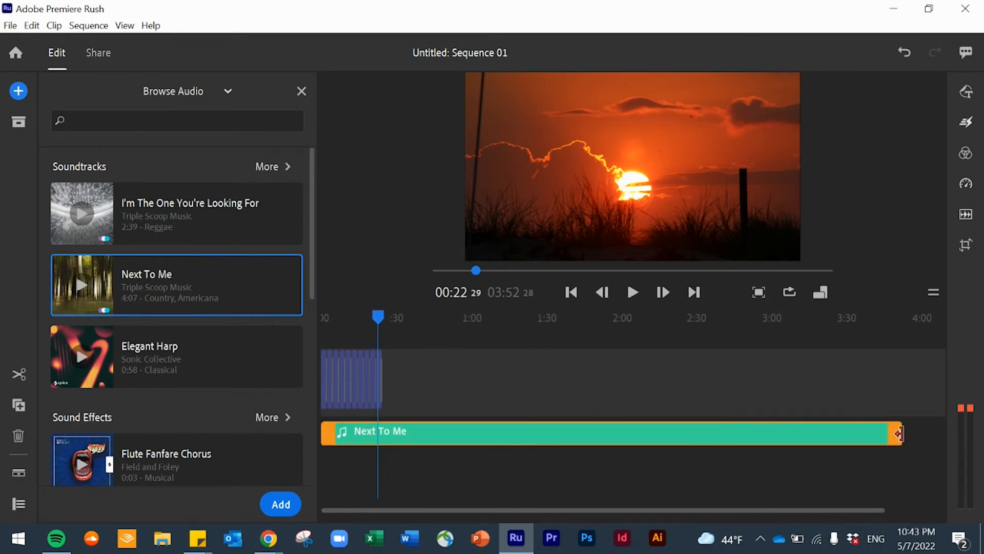
{"action": "left_click_drag", "start_coordinate": [865, 433], "coordinate": [384, 425]}
{"action": "left_click_drag", "start_coordinate": [880, 508], "coordinate": [737, 509]}
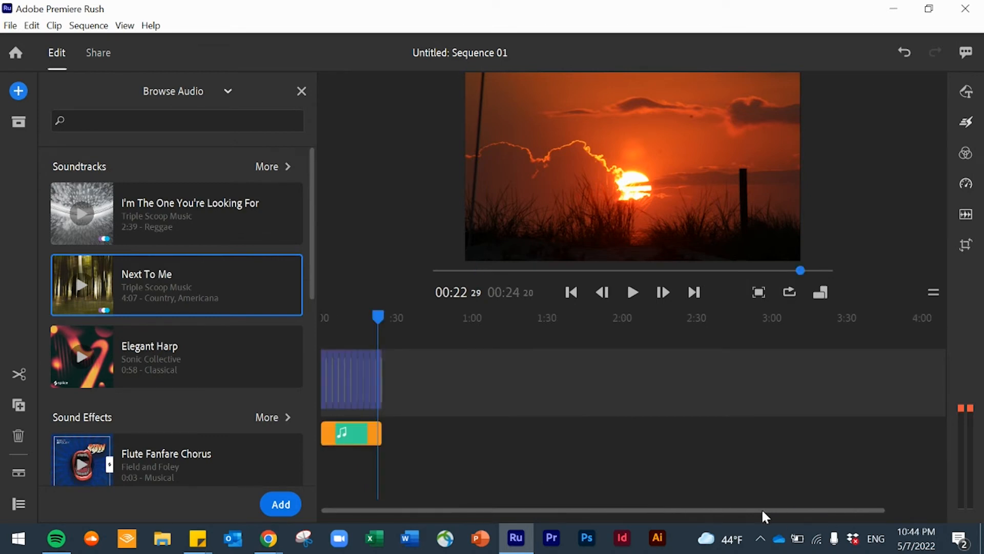
{"action": "left_click_drag", "start_coordinate": [878, 510], "coordinate": [685, 503]}
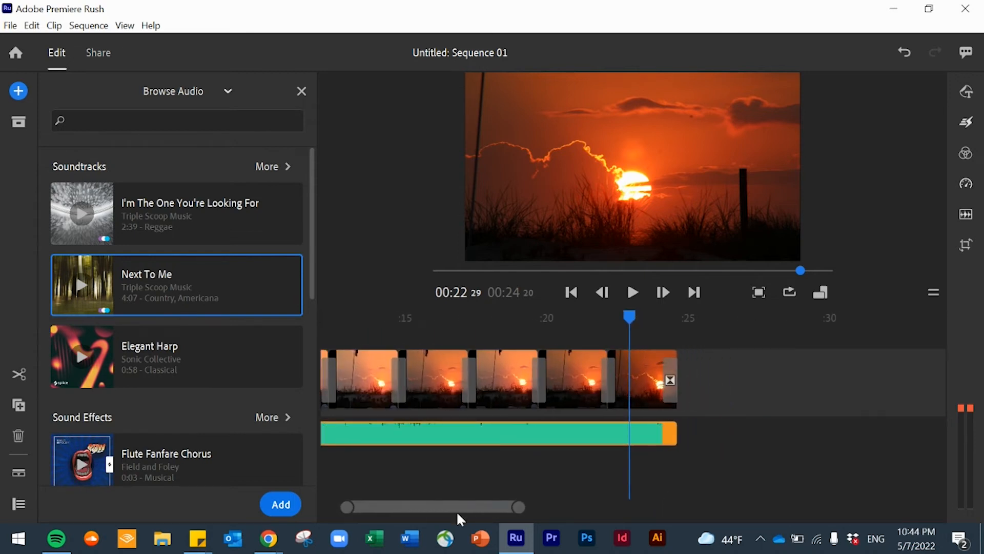
Step: Play the full sequence with its music from the beginning and return the playhead to the start
{"action": "left_click_drag", "start_coordinate": [456, 510], "coordinate": [384, 523]}
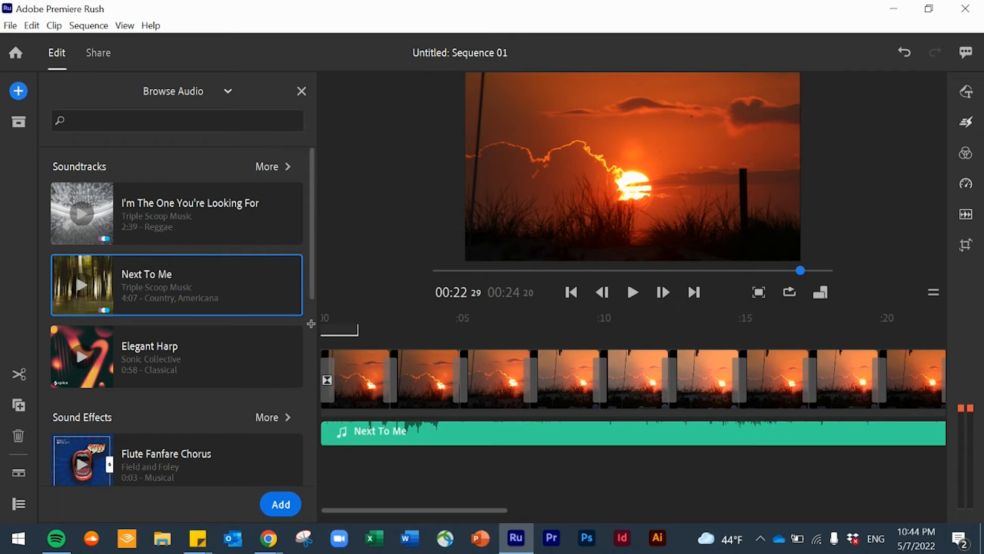
{"action": "left_click", "coordinate": [326, 329]}
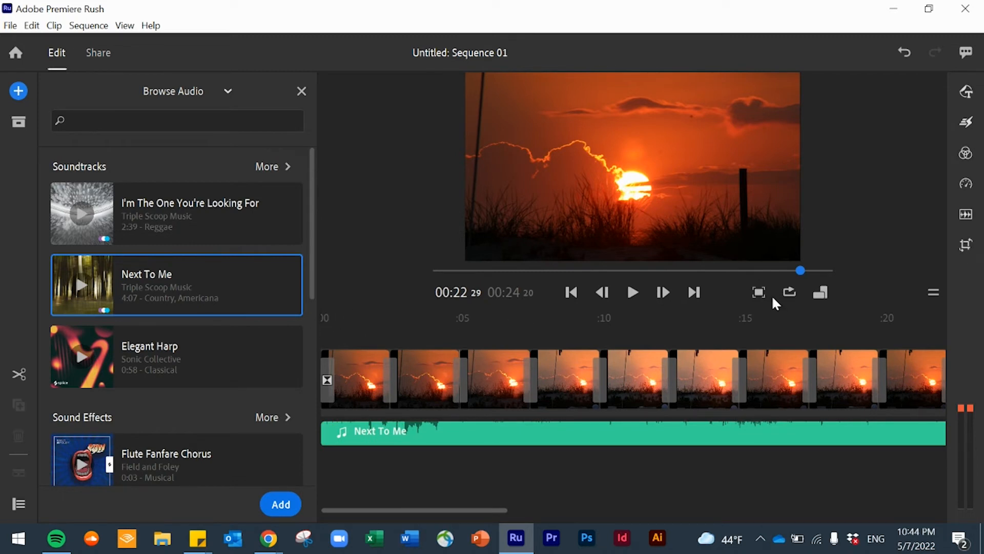
{"action": "left_click_drag", "start_coordinate": [800, 270], "coordinate": [409, 271]}
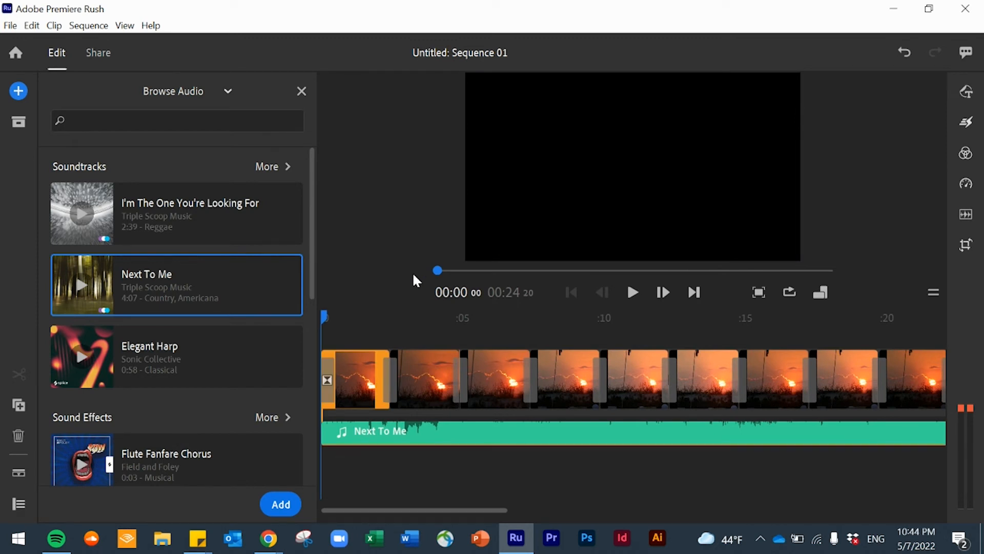
{"action": "key", "text": "space"}
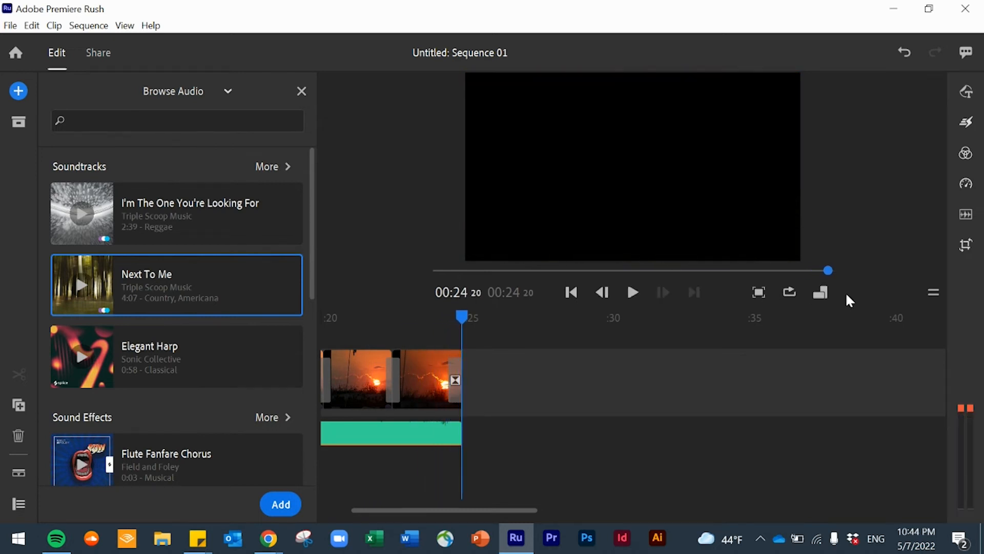
{"action": "left_click_drag", "start_coordinate": [828, 276], "coordinate": [380, 264]}
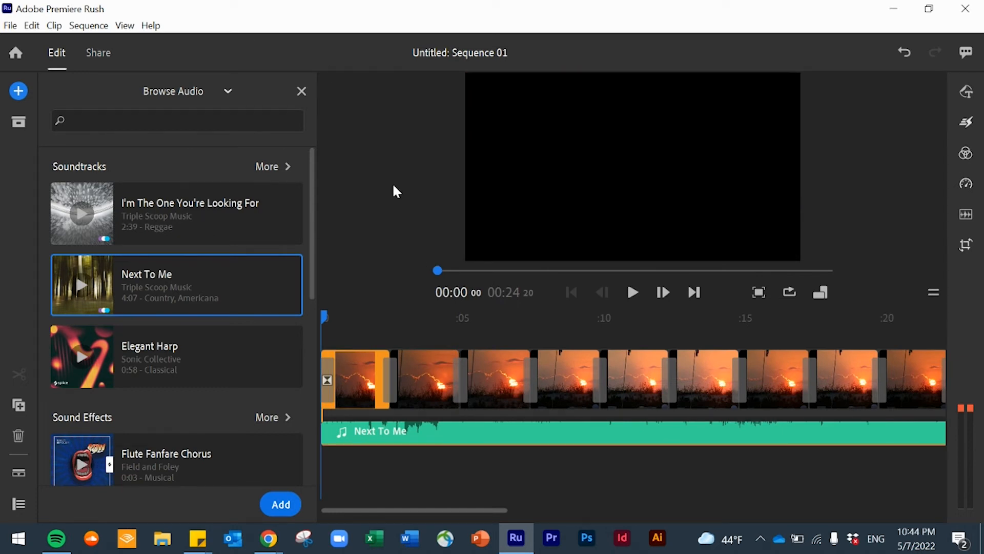
Step: Open the local export settings and browse the save location to Graphics & Photography > YouTube Channel > Graphic Design-Digital Art Tutorials
{"action": "left_click", "coordinate": [97, 53]}
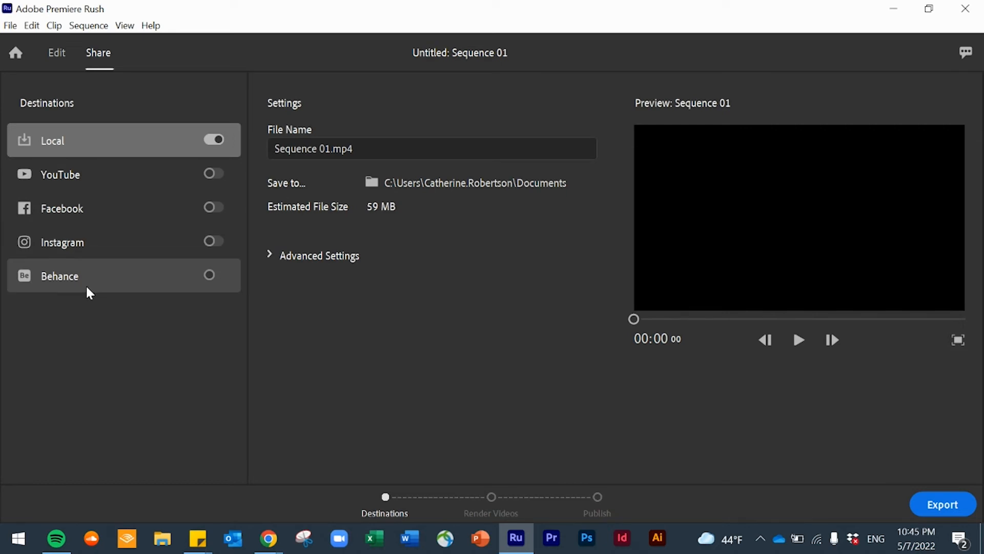
{"action": "left_click", "coordinate": [505, 190]}
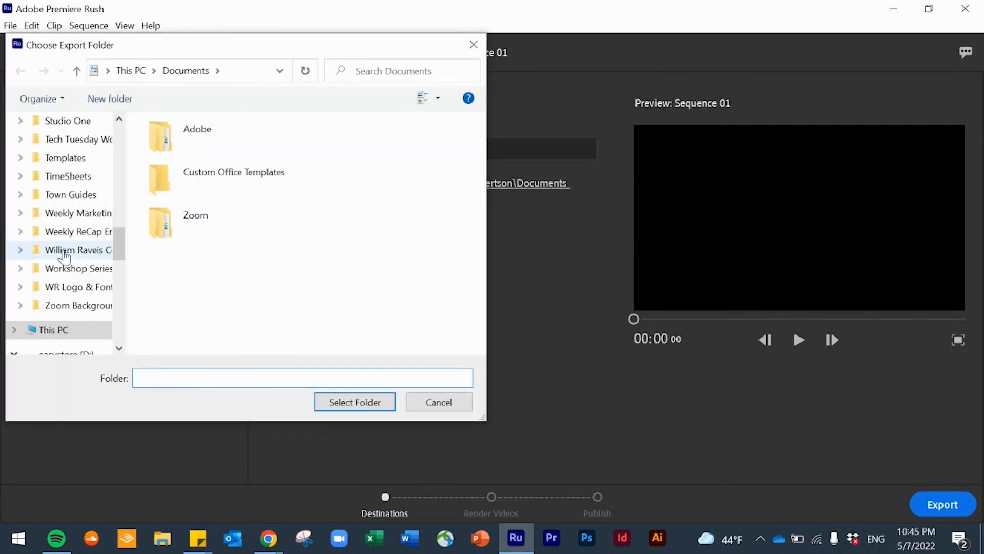
{"action": "left_click_drag", "start_coordinate": [118, 254], "coordinate": [116, 281]}
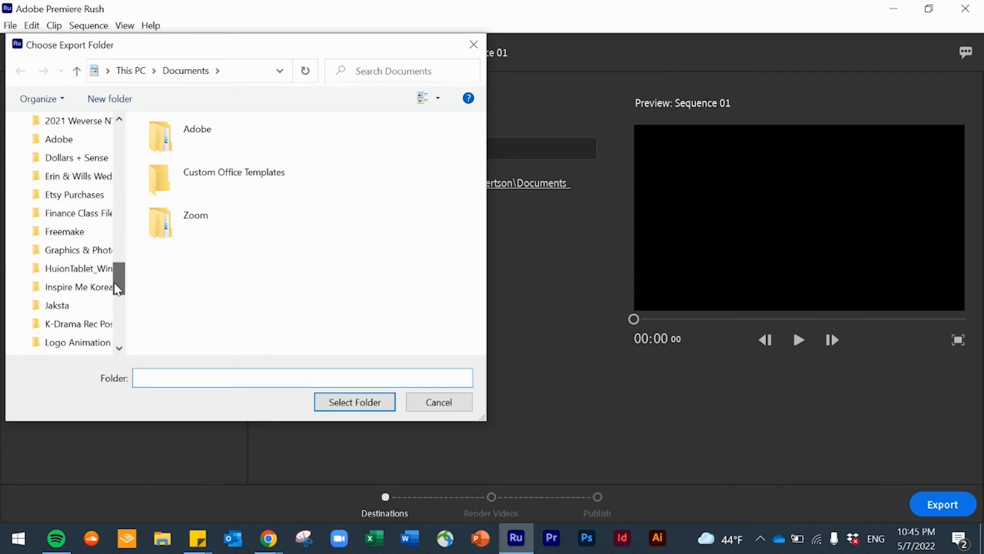
{"action": "left_click", "coordinate": [76, 250]}
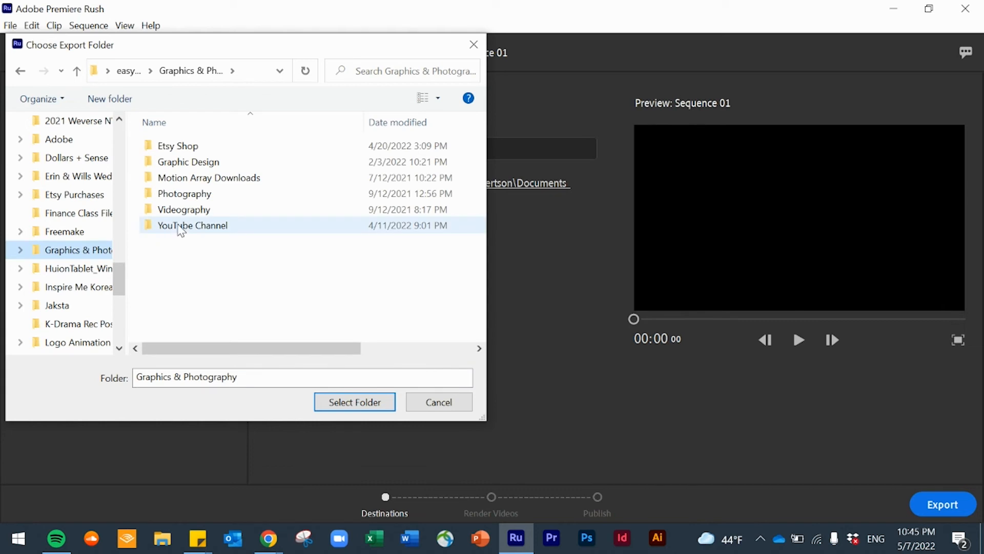
{"action": "double_click", "coordinate": [207, 226]}
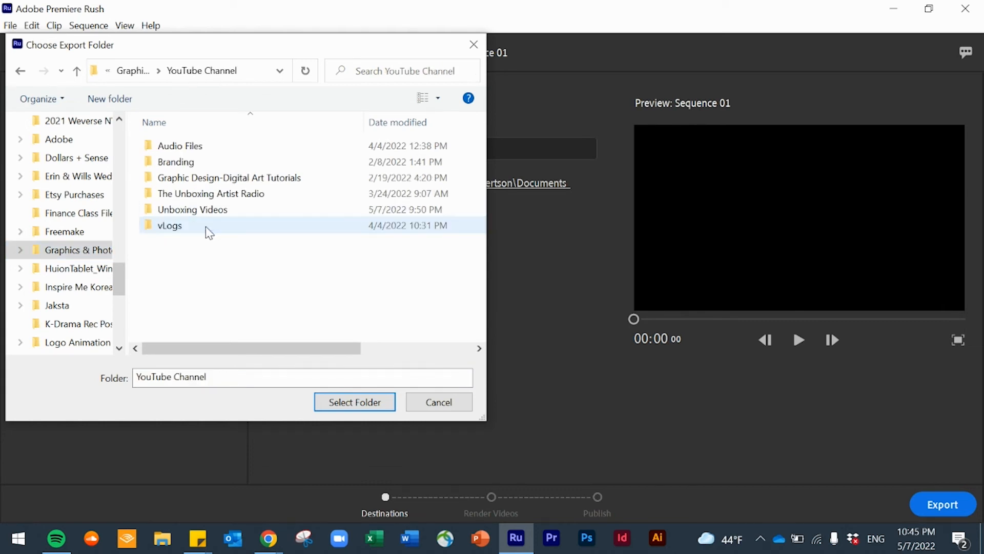
{"action": "double_click", "coordinate": [229, 178]}
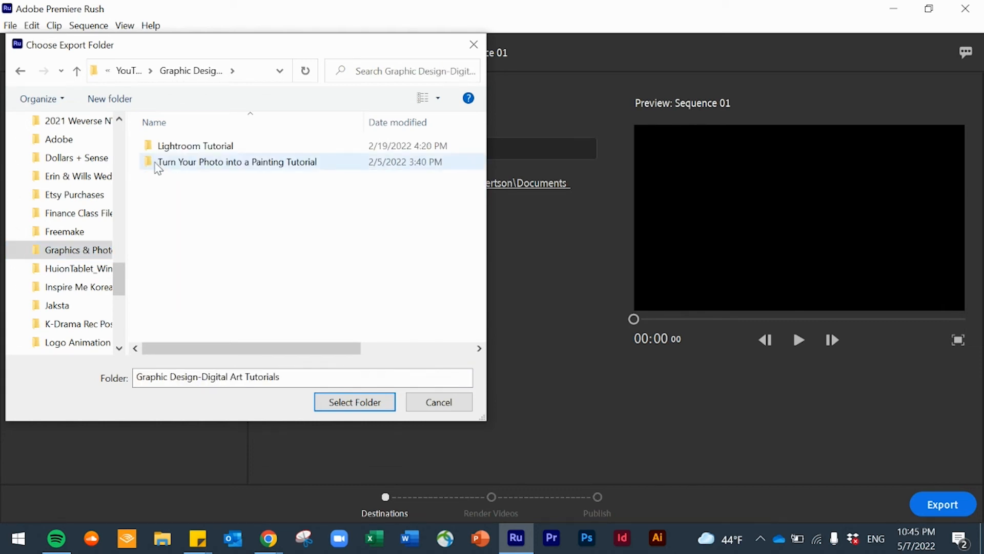
Step: Create a new folder named "Adobe Rush Tutorial" and set it as the export folder
{"action": "left_click", "coordinate": [123, 99]}
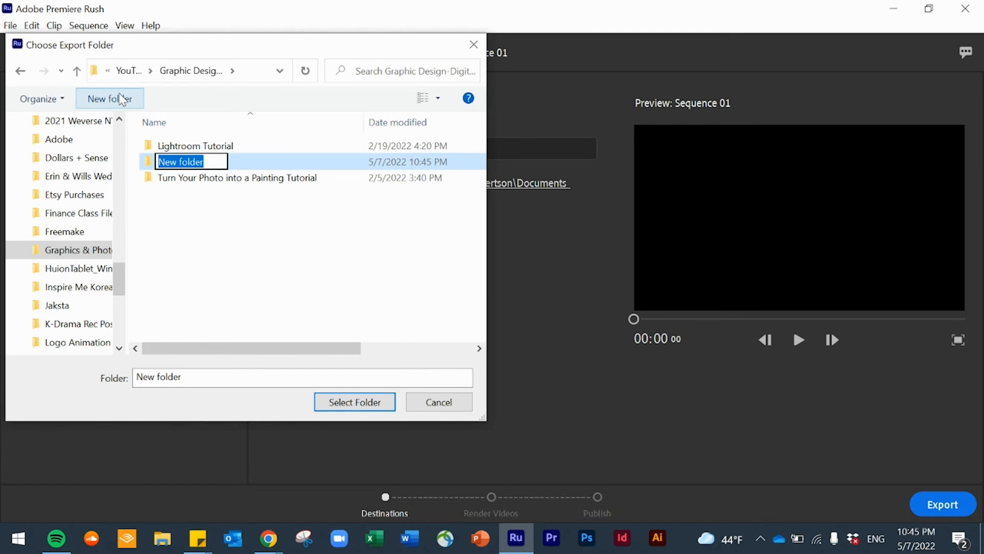
{"action": "type", "text": "Adobe Rush Tutorial"}
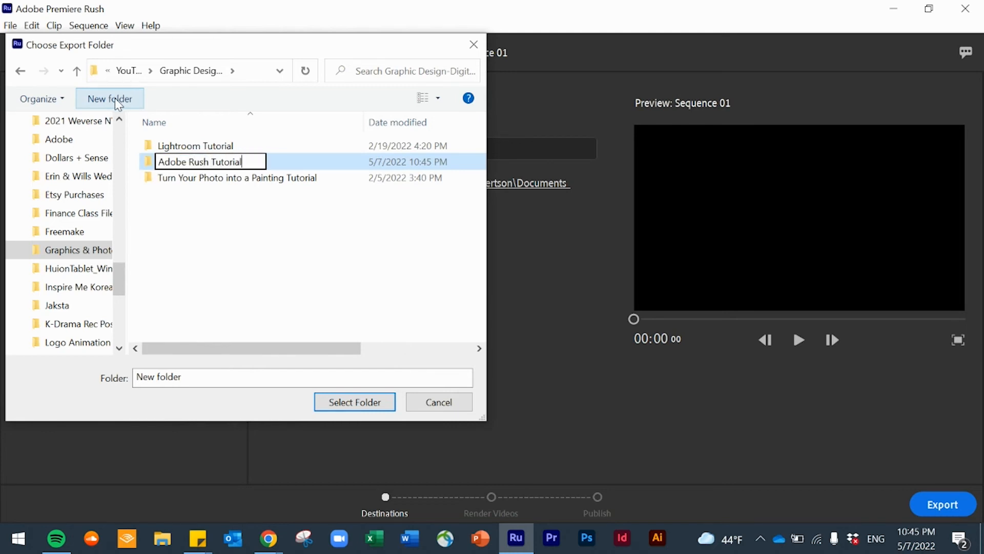
{"action": "key", "text": "Return"}
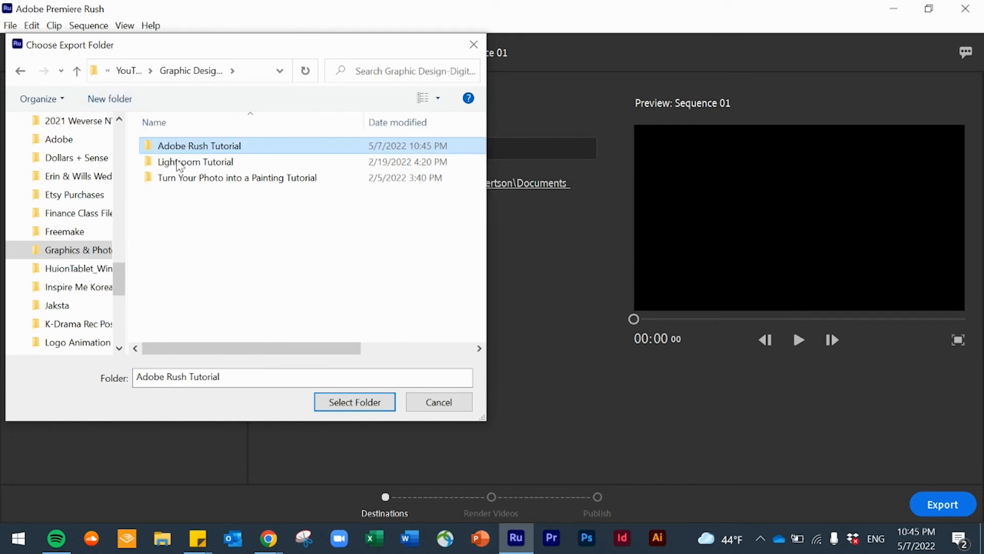
{"action": "double_click", "coordinate": [248, 151]}
{"action": "left_click", "coordinate": [354, 405]}
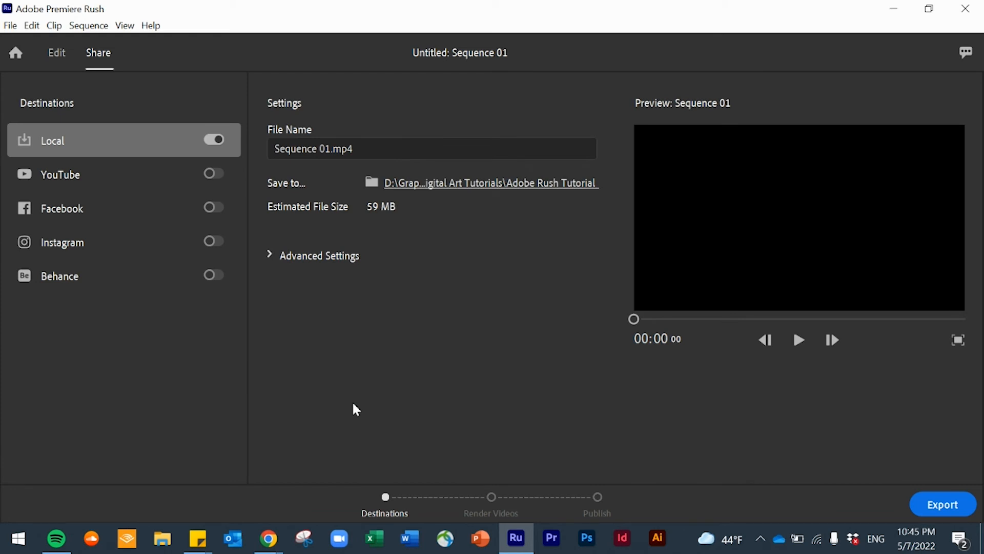
Step: Set the export file name to "sunrise"
{"action": "left_click", "coordinate": [357, 147]}
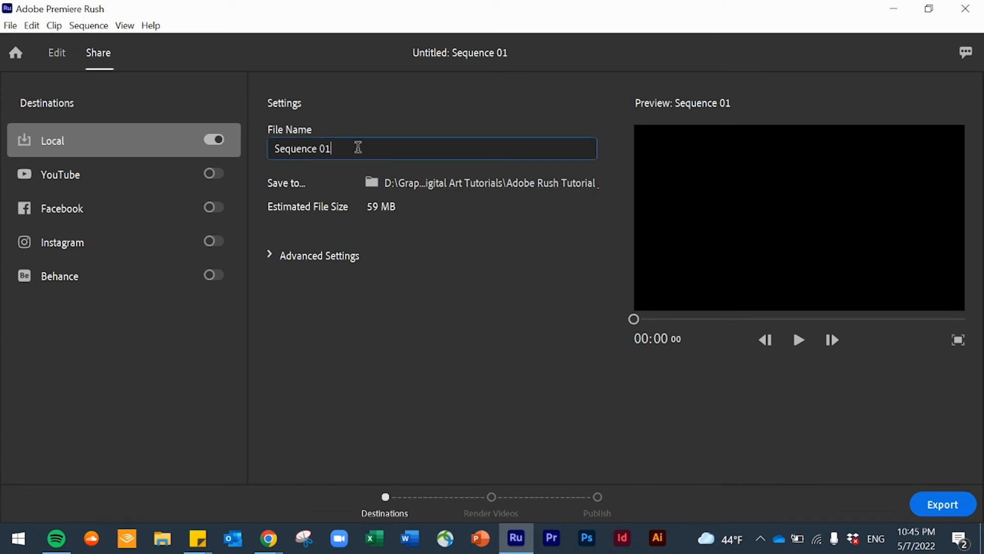
{"action": "key", "text": "ctrl+a"}
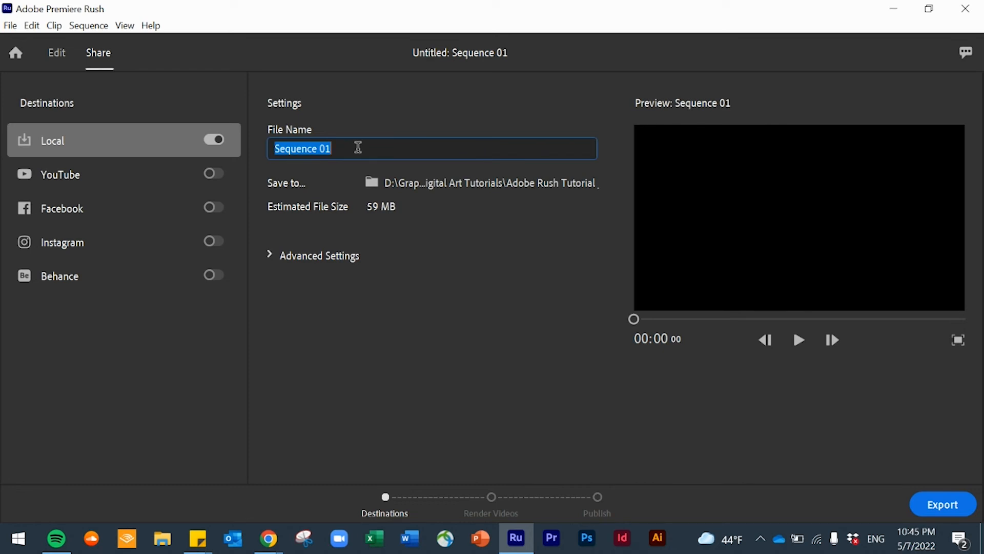
{"action": "type", "text": "sunrise"}
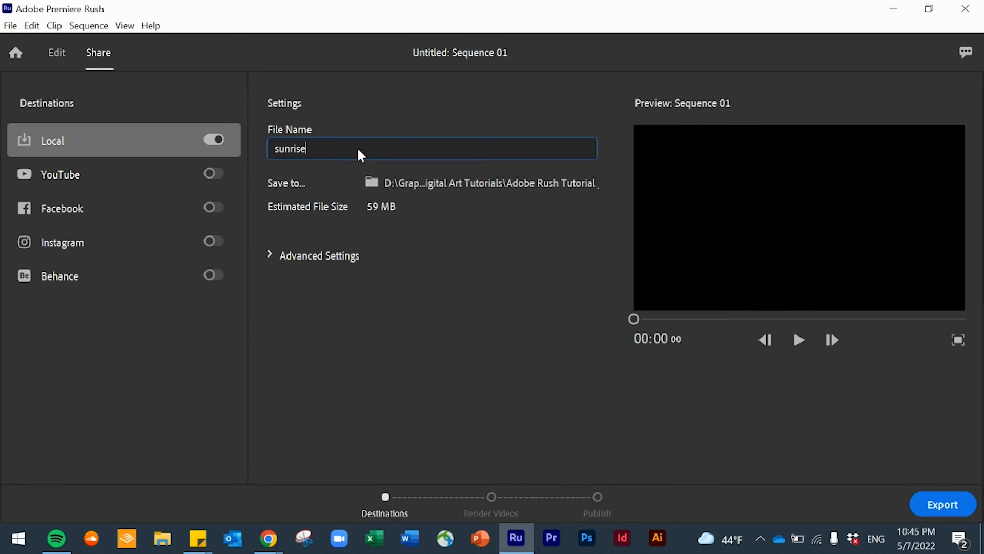
Step: Change the export file name to "sunrise slideshow" and briefly play the sequence preview, returning it to the start
{"action": "type", "text": " slideshow"}
{"action": "left_click", "coordinate": [798, 339]}
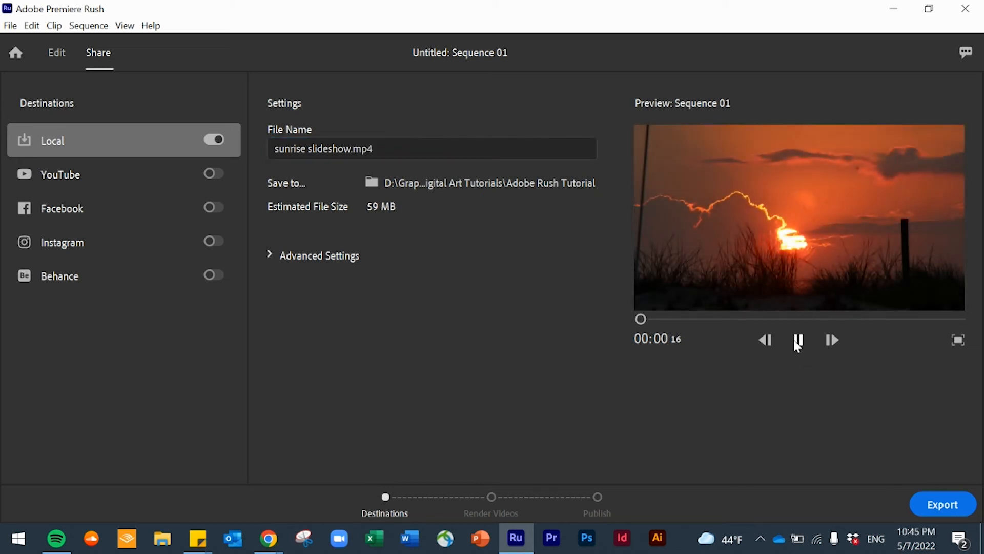
{"action": "left_click", "coordinate": [796, 339]}
{"action": "left_click_drag", "start_coordinate": [671, 319], "coordinate": [547, 336]}
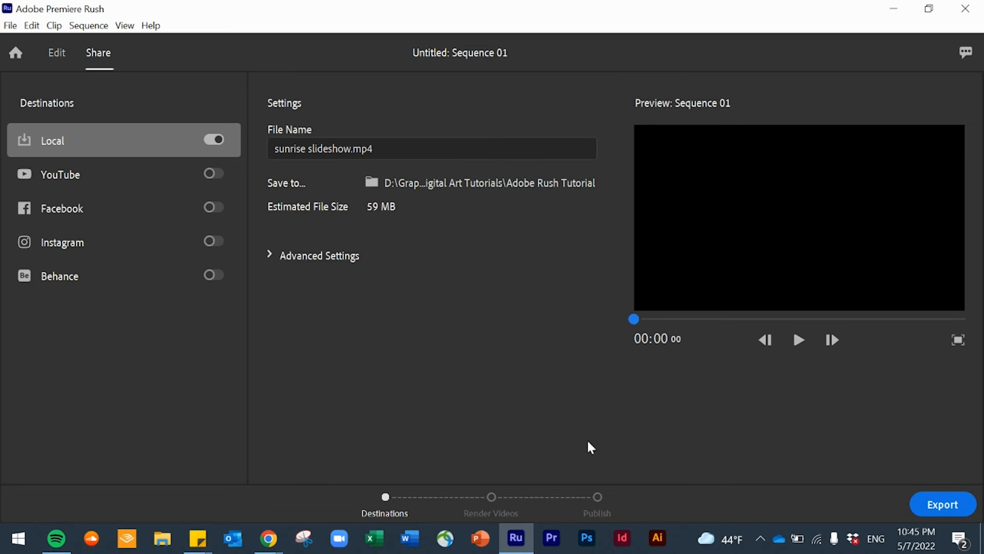
Step: Expand the advanced export settings, then export the video locally and close the finished render
{"action": "left_click", "coordinate": [267, 254]}
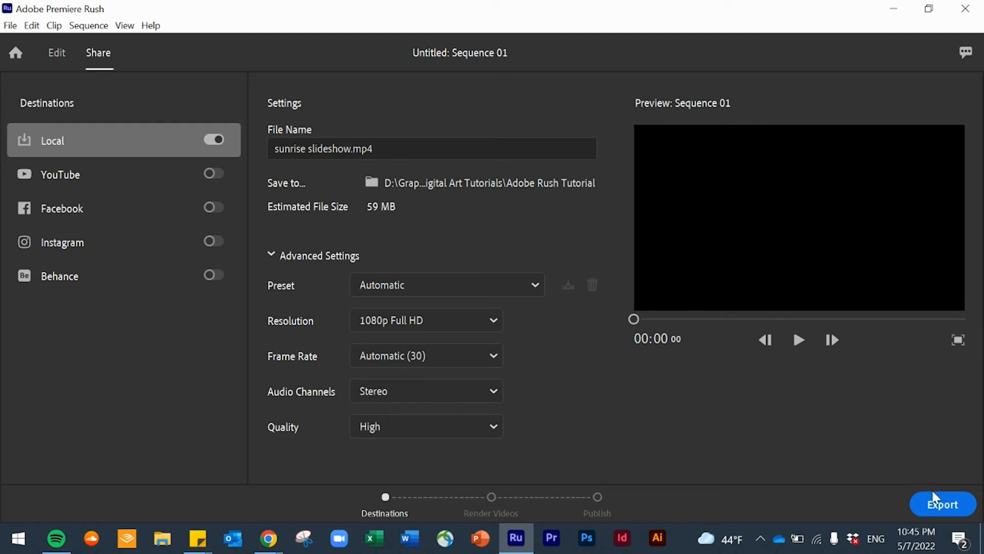
{"action": "left_click", "coordinate": [954, 506]}
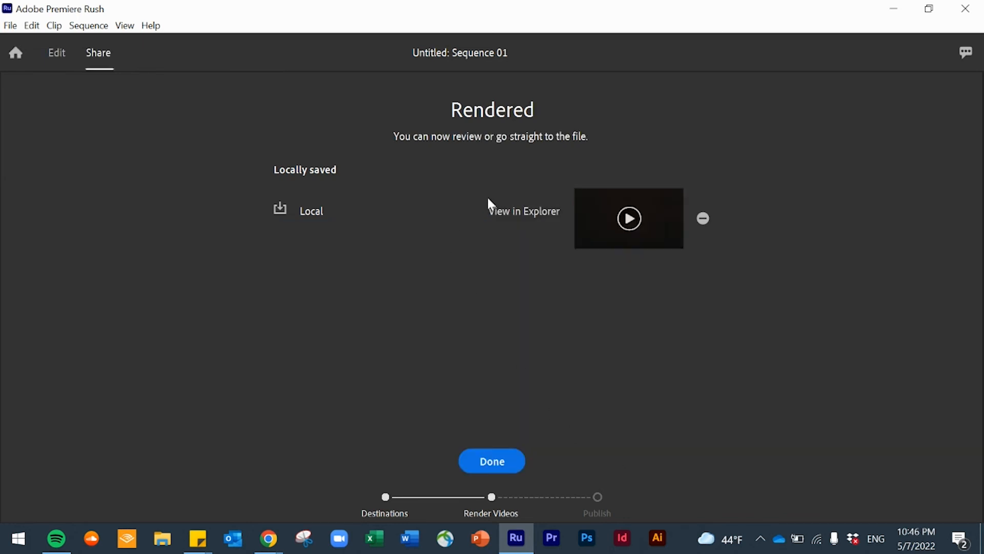
{"action": "left_click", "coordinate": [496, 462]}
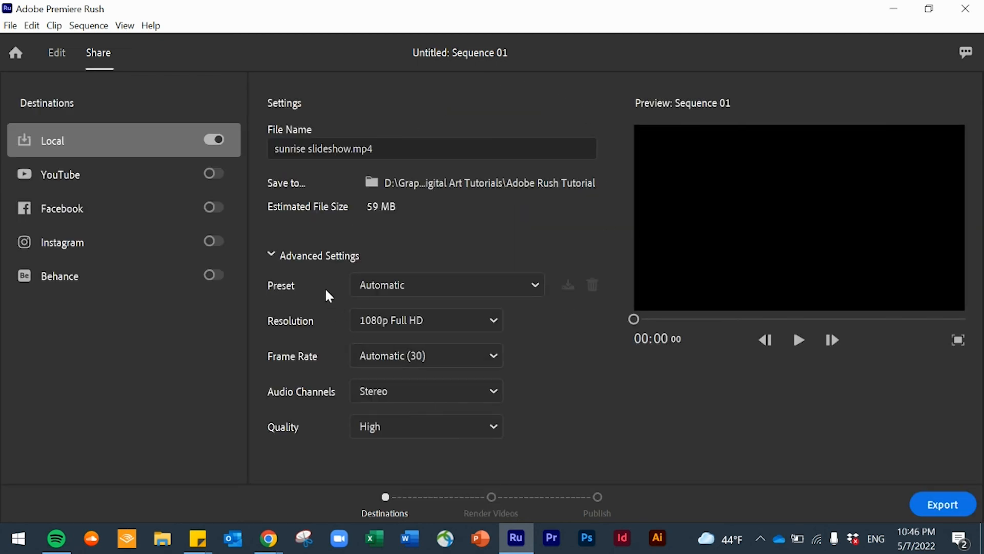
Step: In File Explorer, browse to Graphics & Photography > YouTube Channel > Graphic Design-Digital Art Tutorials > Adobe Rush Tutorial and play sunrise slideshow.mp4
{"action": "left_click", "coordinate": [163, 538]}
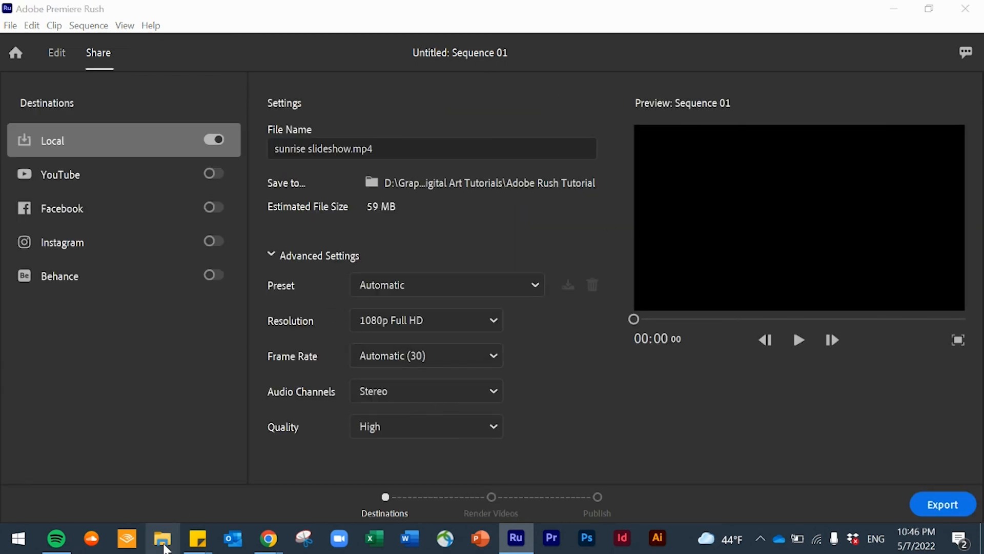
{"action": "left_click_drag", "start_coordinate": [454, 240], "coordinate": [458, 424]}
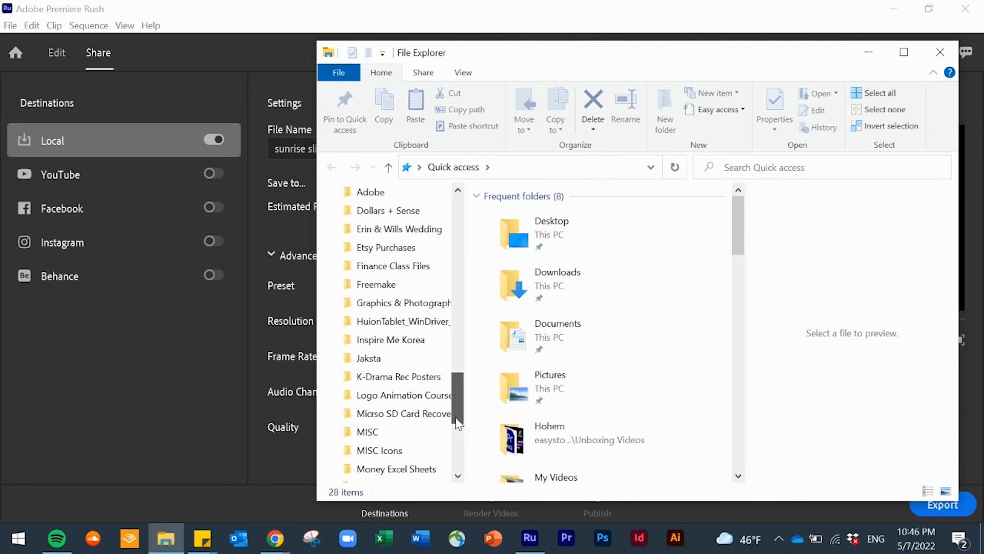
{"action": "left_click", "coordinate": [364, 304]}
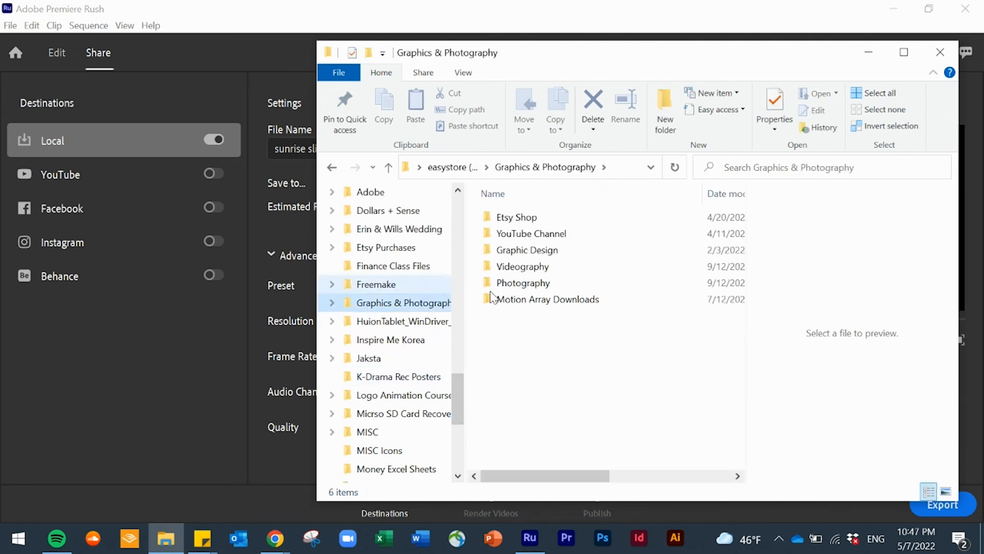
{"action": "double_click", "coordinate": [518, 235]}
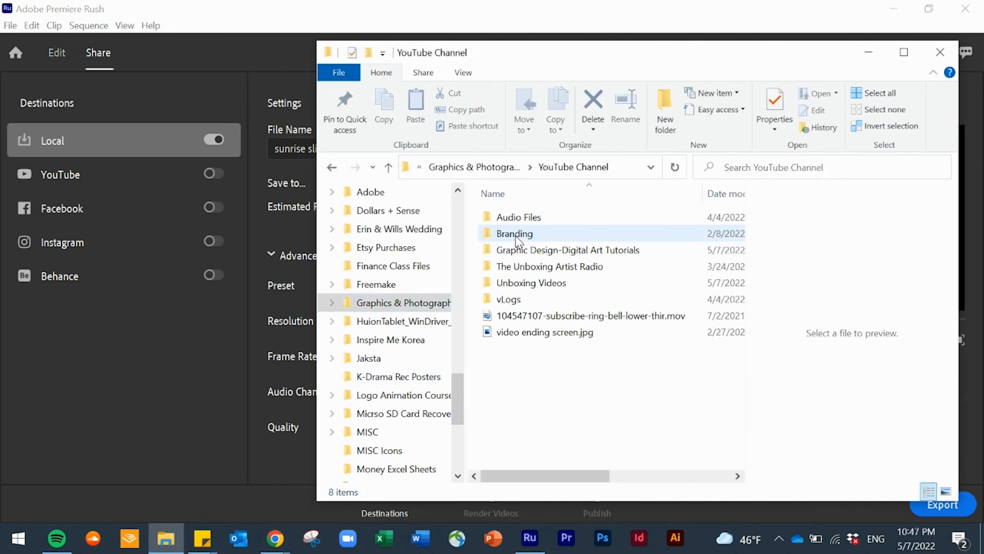
{"action": "double_click", "coordinate": [520, 249]}
{"action": "double_click", "coordinate": [528, 217]}
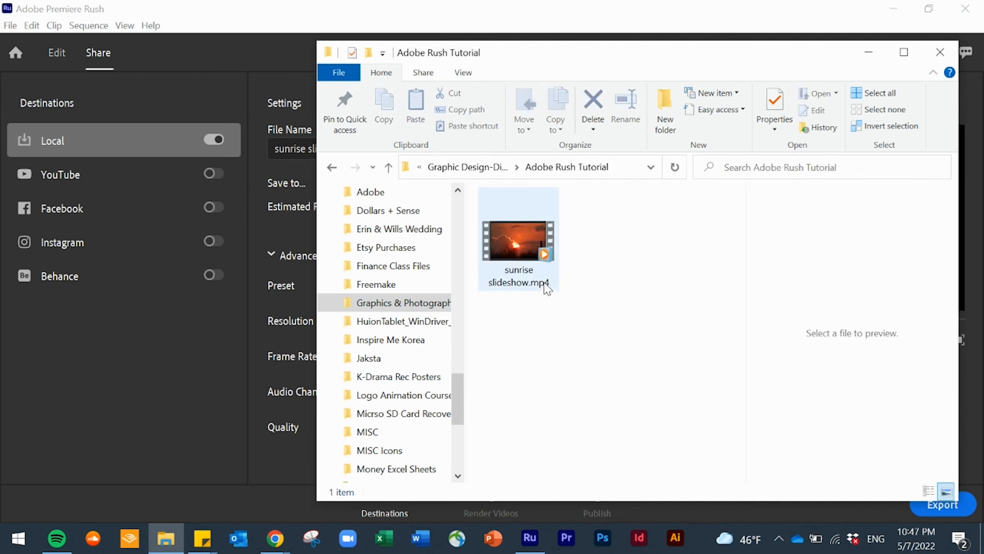
{"action": "double_click", "coordinate": [519, 249]}
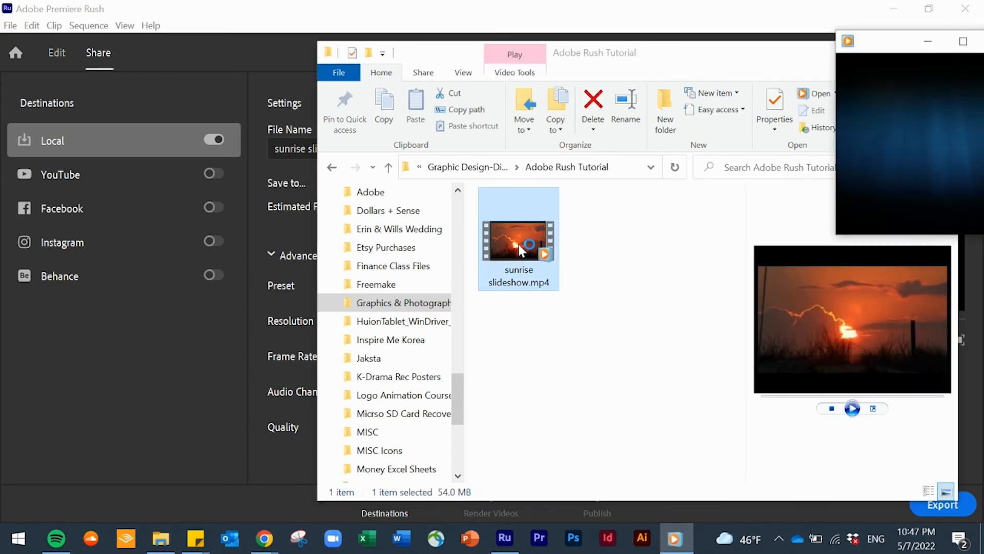